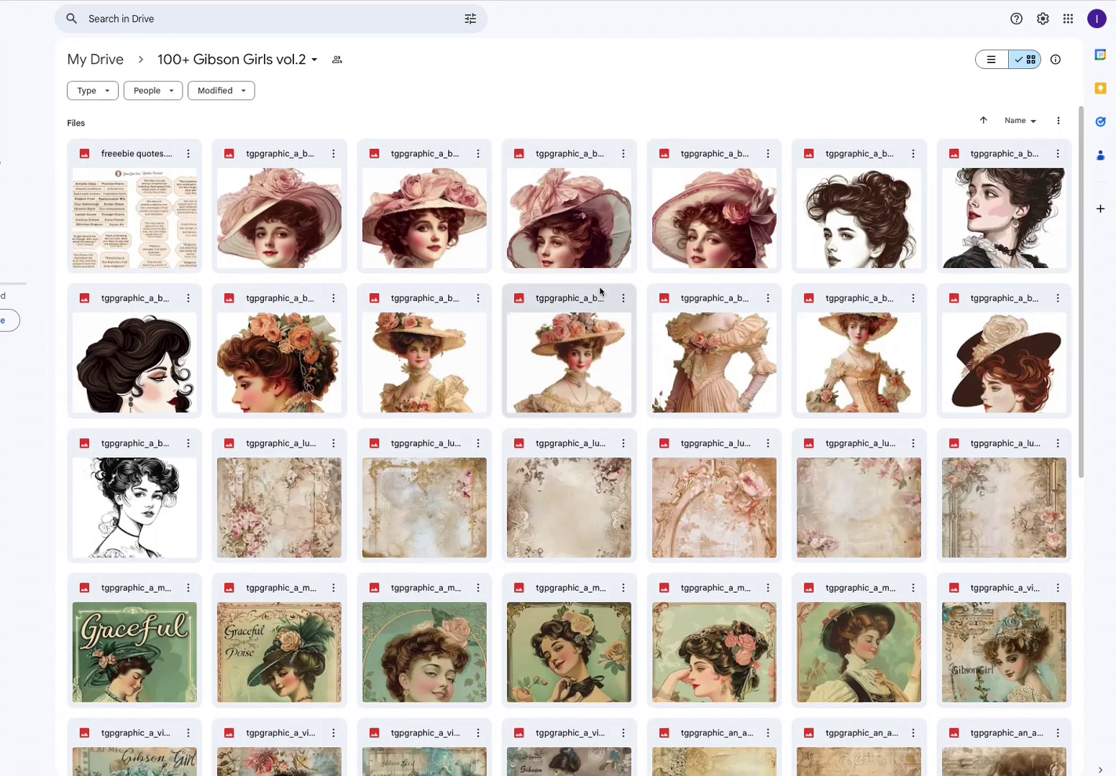
Step: Download the portrait of the woman facing left in the pink bow hat and the peach background with the ornate floral arch
{"action": "right_click", "coordinate": [572, 236]}
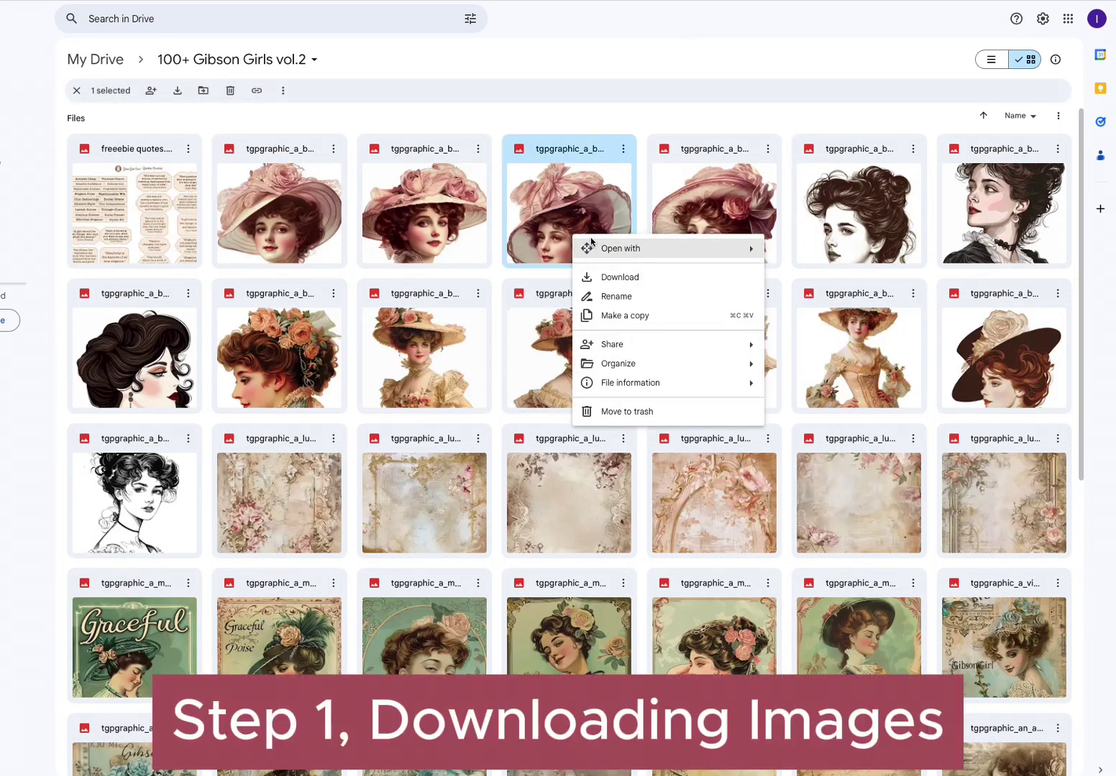
{"action": "left_click", "coordinate": [608, 278]}
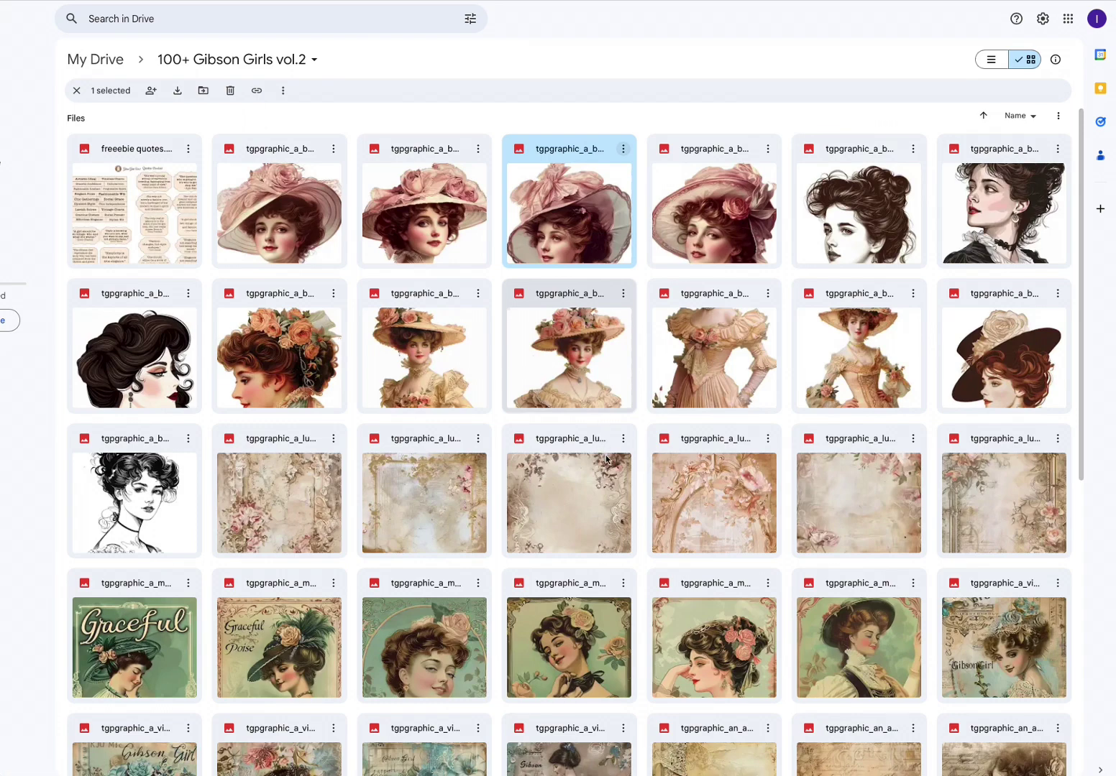
{"action": "scroll", "coordinate": [606, 460], "scroll_direction": "down", "scroll_amount": 1}
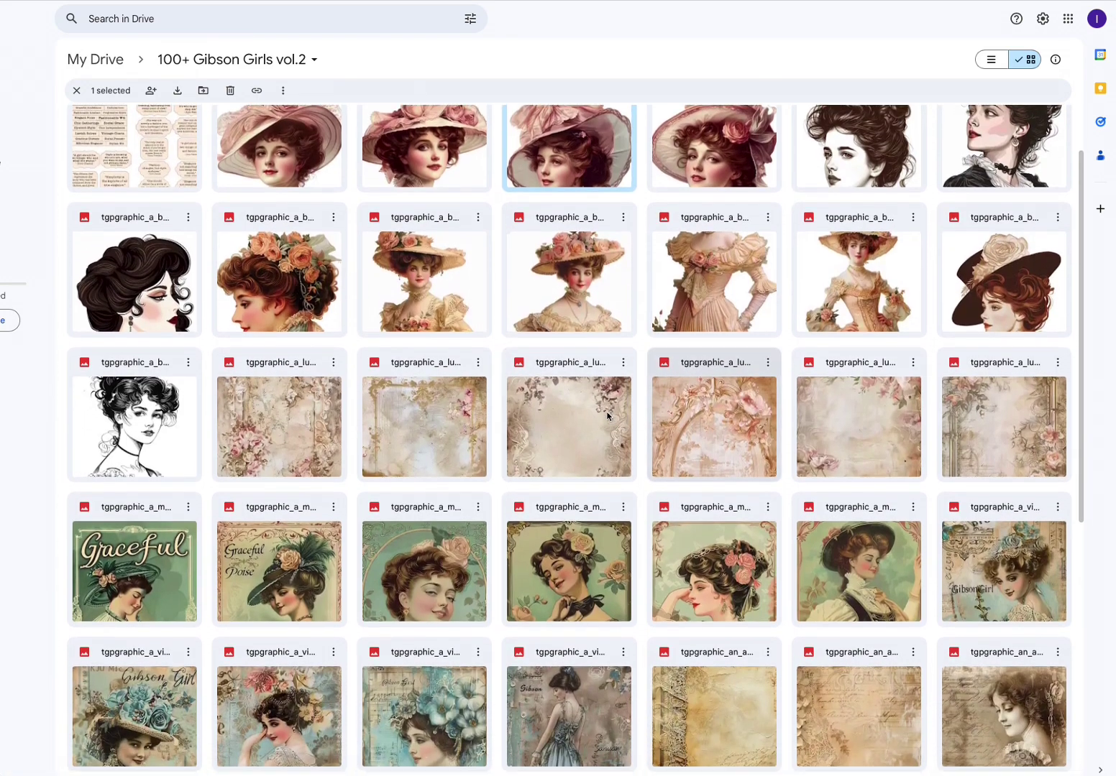
{"action": "left_click", "coordinate": [717, 414]}
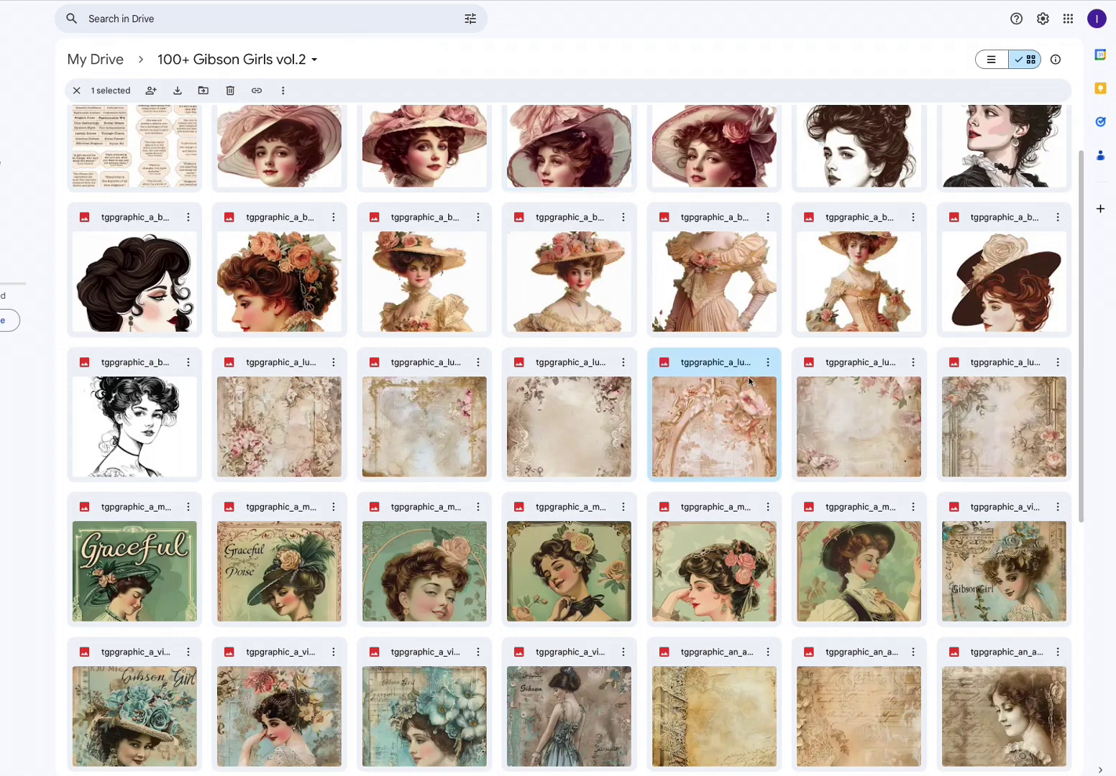
{"action": "left_click", "coordinate": [770, 366]}
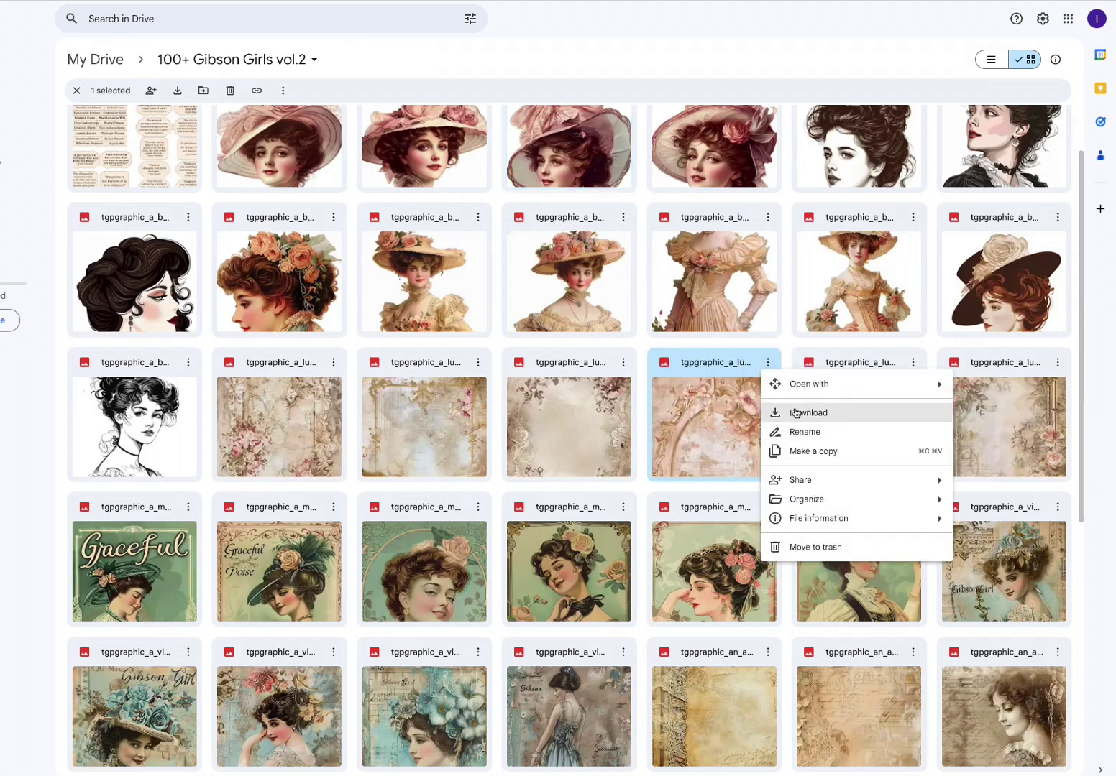
{"action": "left_click", "coordinate": [797, 414]}
Step: Download the tan rococo background that has teal flowers along its right side and a dotted pattern
{"action": "scroll", "coordinate": [755, 431], "scroll_direction": "down", "scroll_amount": 1}
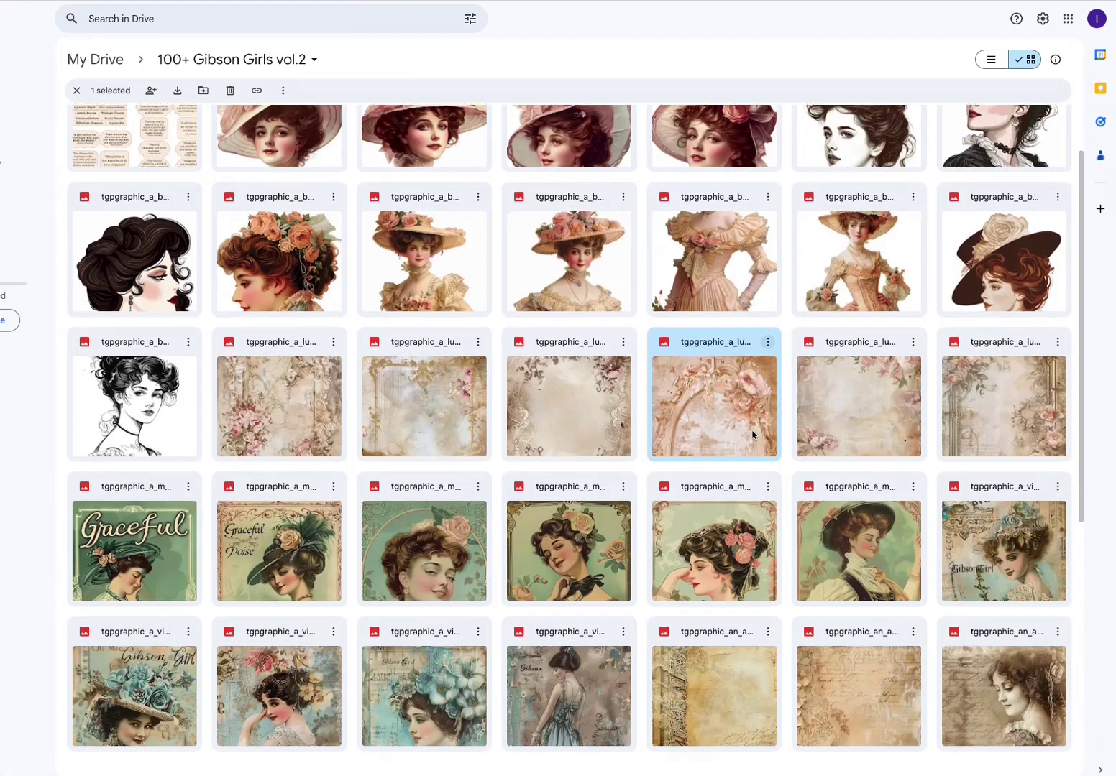
{"action": "scroll", "coordinate": [756, 432], "scroll_direction": "down", "scroll_amount": 2}
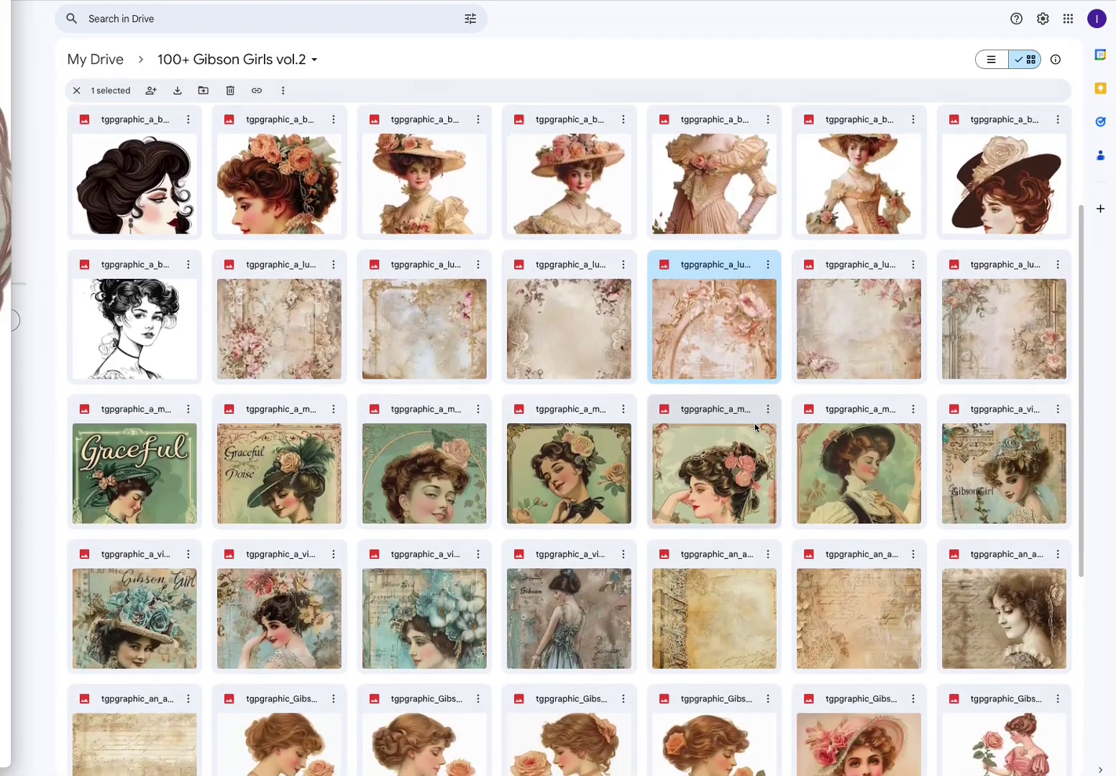
{"action": "scroll", "coordinate": [745, 436], "scroll_direction": "down", "scroll_amount": 10}
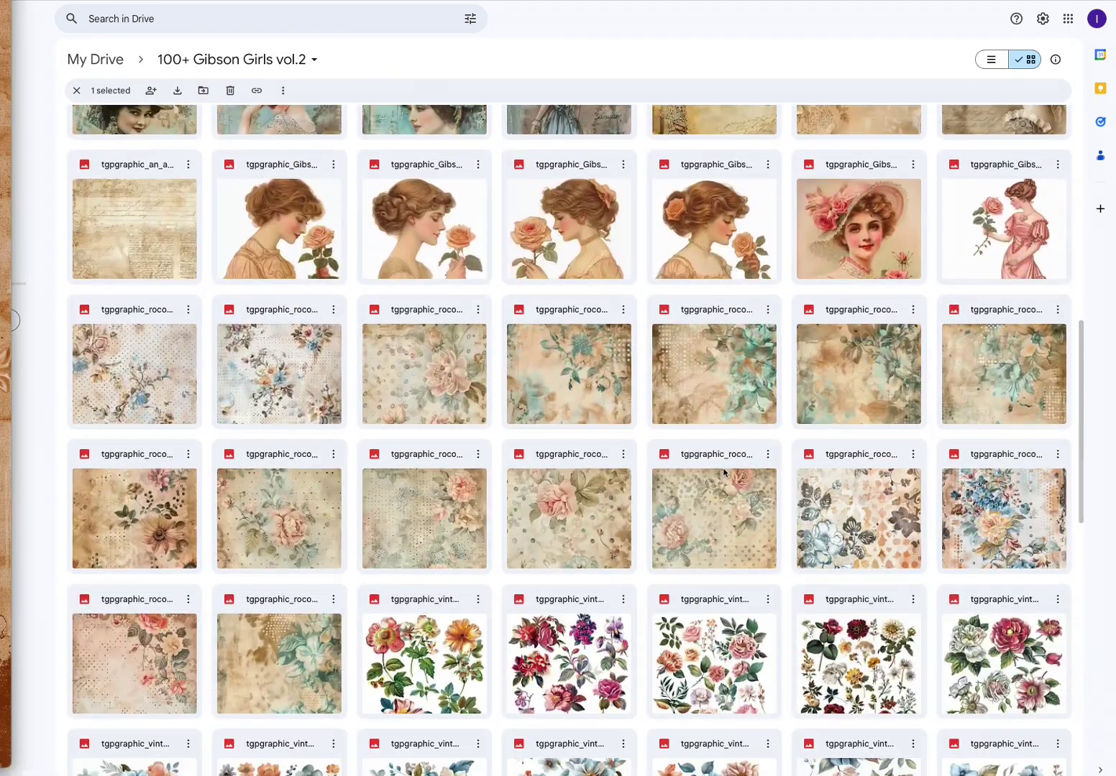
{"action": "scroll", "coordinate": [721, 474], "scroll_direction": "down", "scroll_amount": 5}
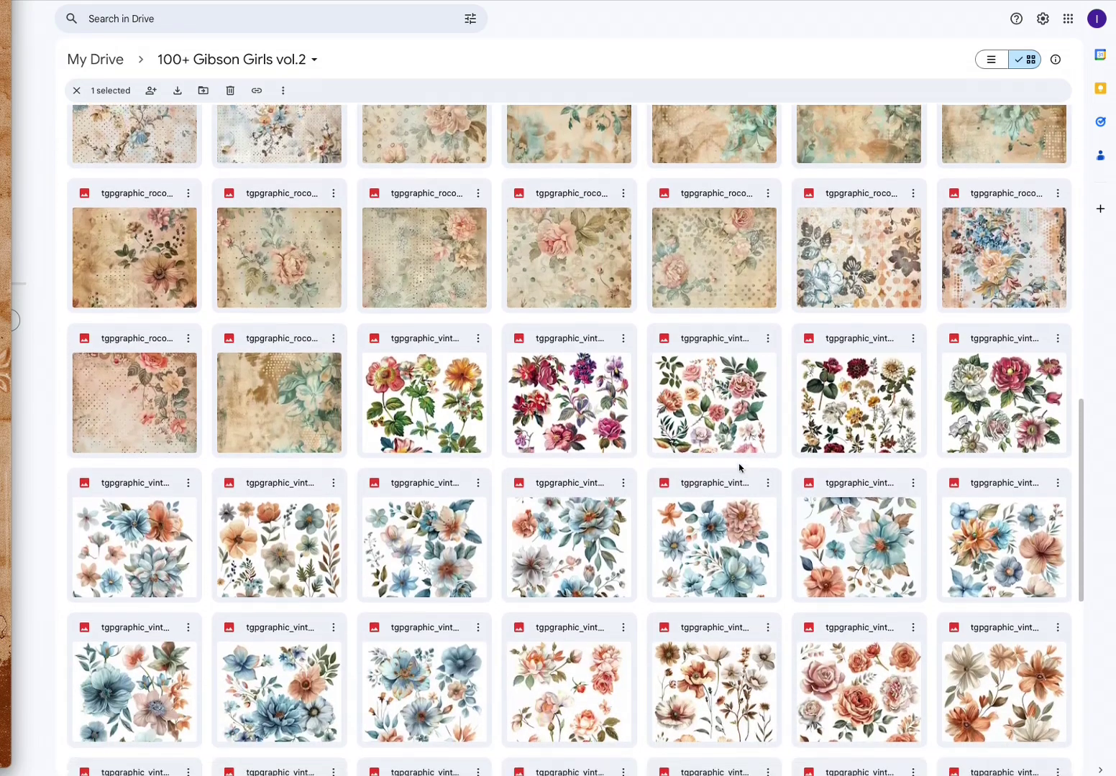
{"action": "scroll", "coordinate": [727, 430], "scroll_direction": "down", "scroll_amount": 1}
{"action": "key", "text": "Escape"}
{"action": "scroll", "coordinate": [727, 430], "scroll_direction": "up", "scroll_amount": 8}
{"action": "scroll", "coordinate": [727, 430], "scroll_direction": "down", "scroll_amount": 3}
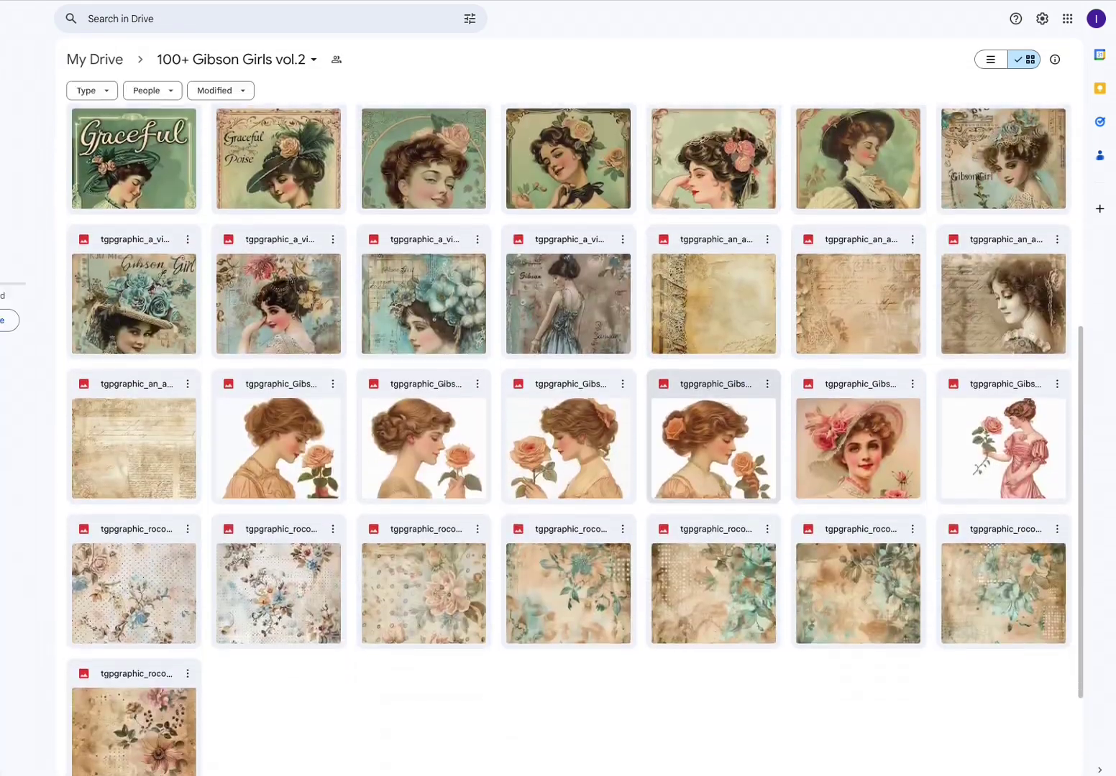
{"action": "scroll", "coordinate": [713, 432], "scroll_direction": "down", "scroll_amount": 1}
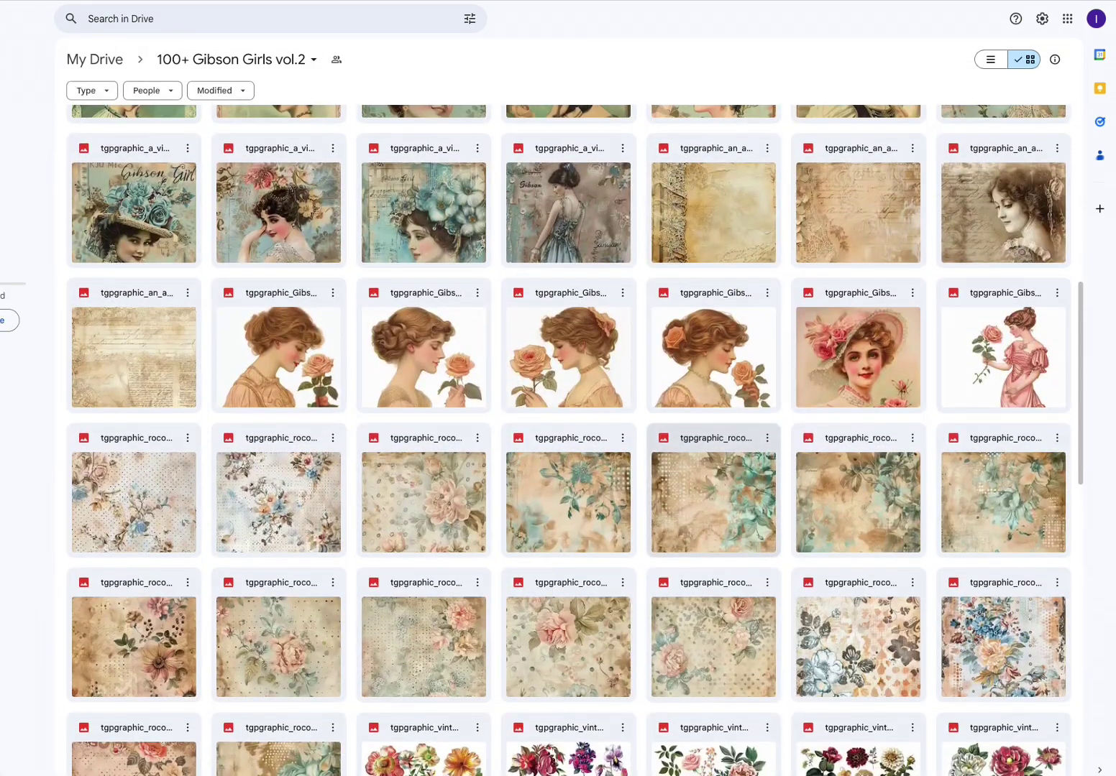
{"action": "left_click", "coordinate": [713, 431]}
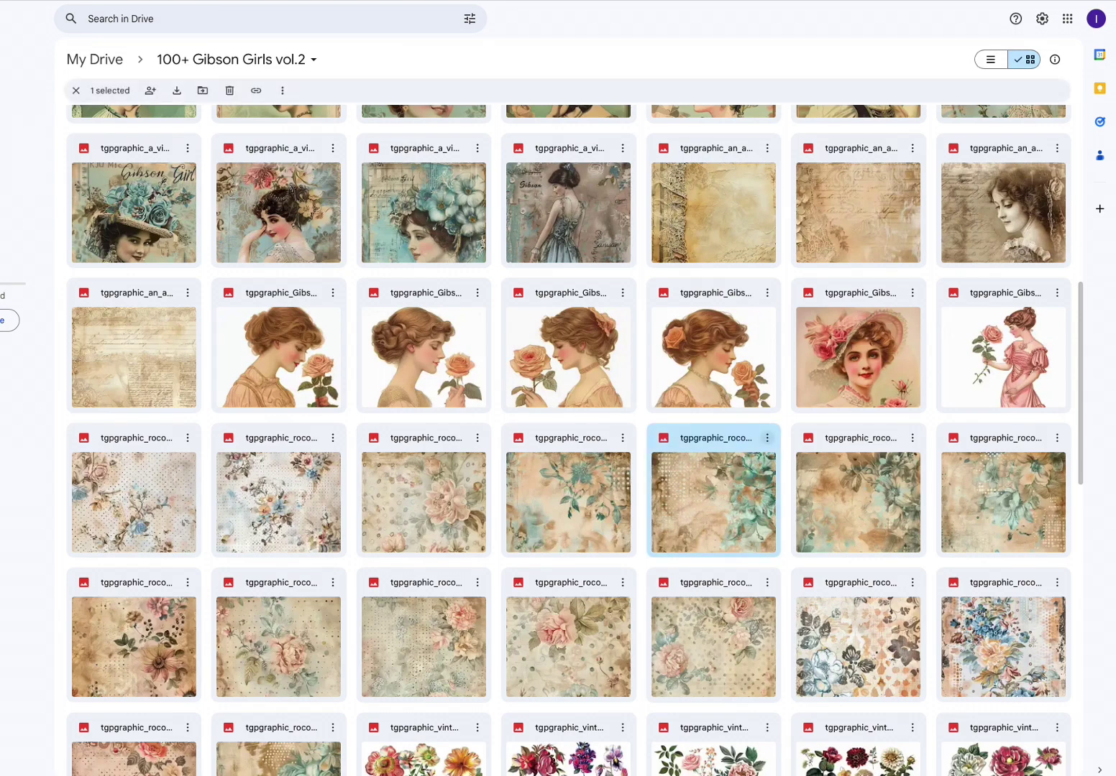
{"action": "right_click", "coordinate": [758, 443]}
{"action": "left_click", "coordinate": [798, 488]}
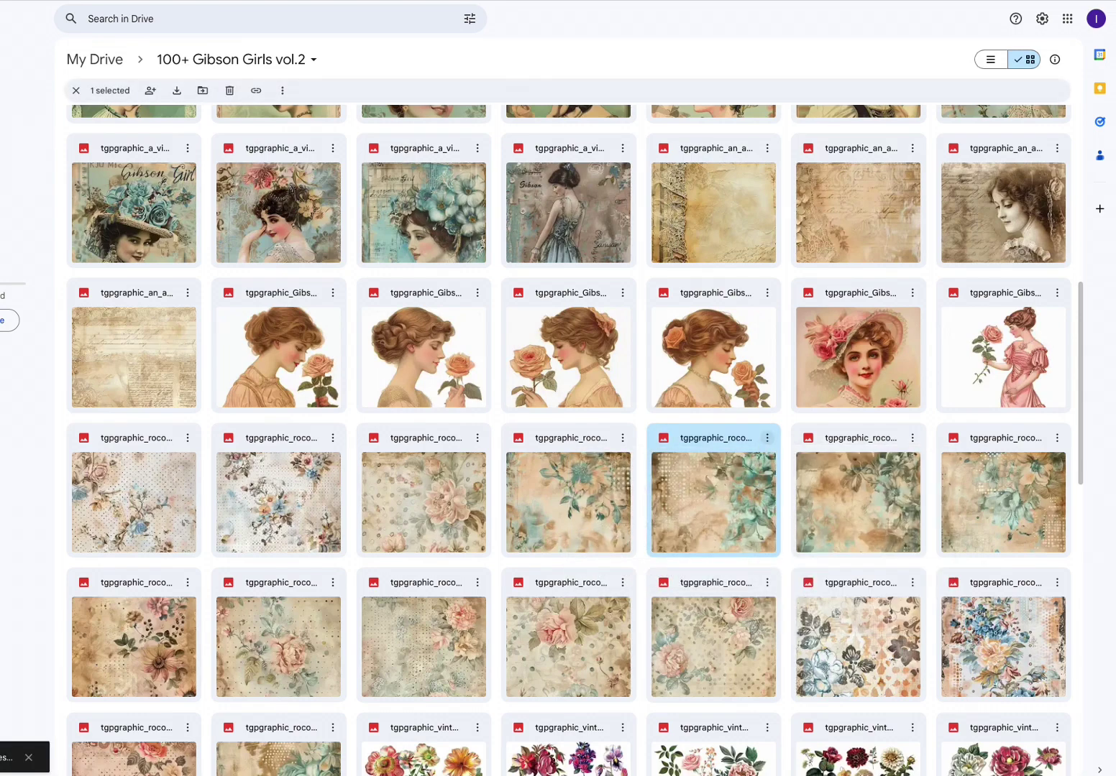
Step: Download the image of the pink lace bustle gown from the row below the first green dresses
{"action": "scroll", "coordinate": [719, 445], "scroll_direction": "down", "scroll_amount": 7}
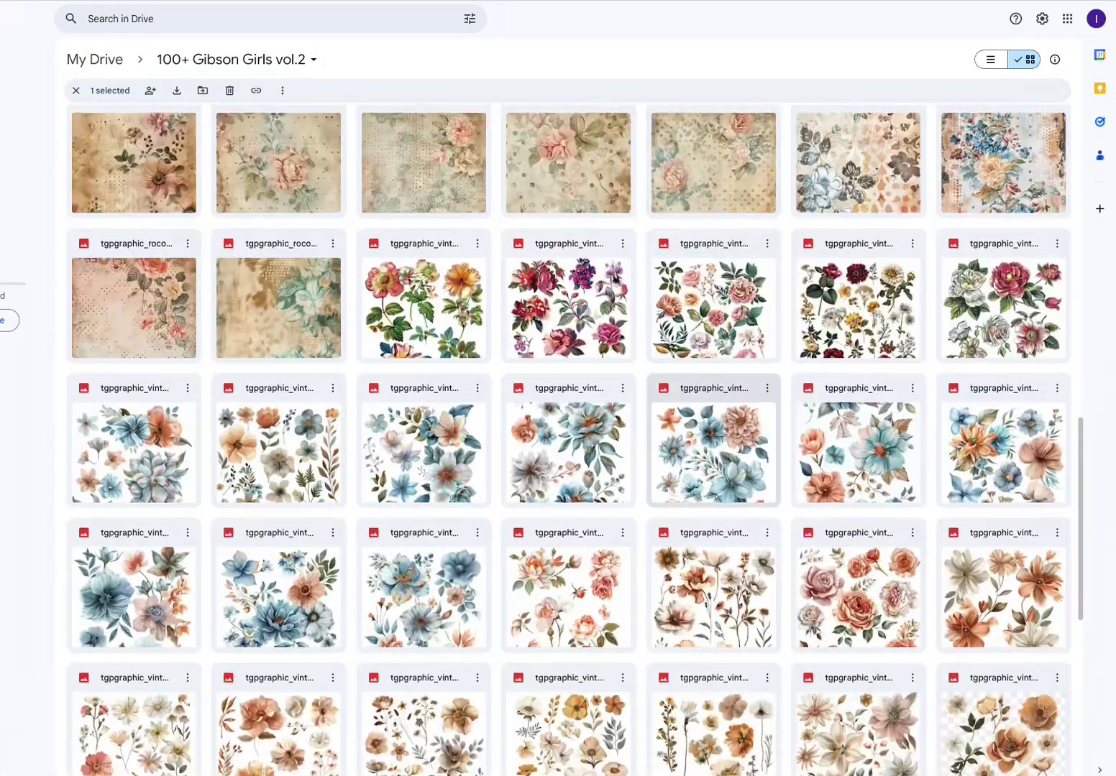
{"action": "scroll", "coordinate": [720, 533], "scroll_direction": "down", "scroll_amount": 7}
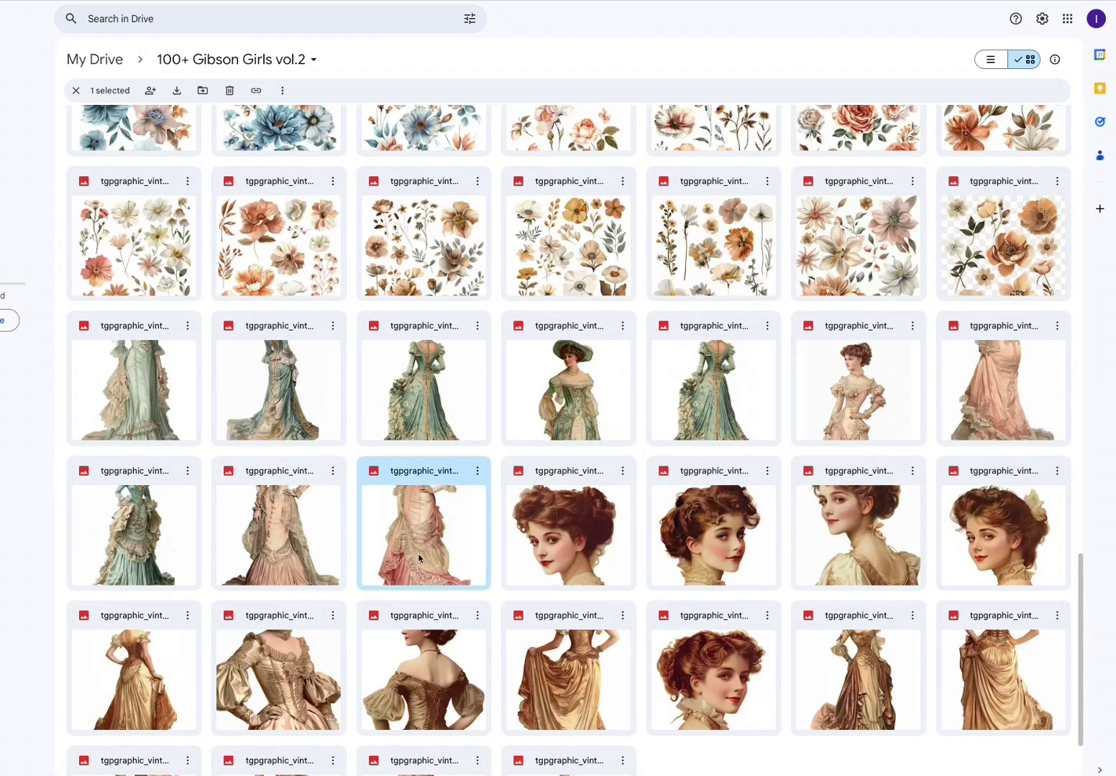
{"action": "left_click", "coordinate": [477, 471]}
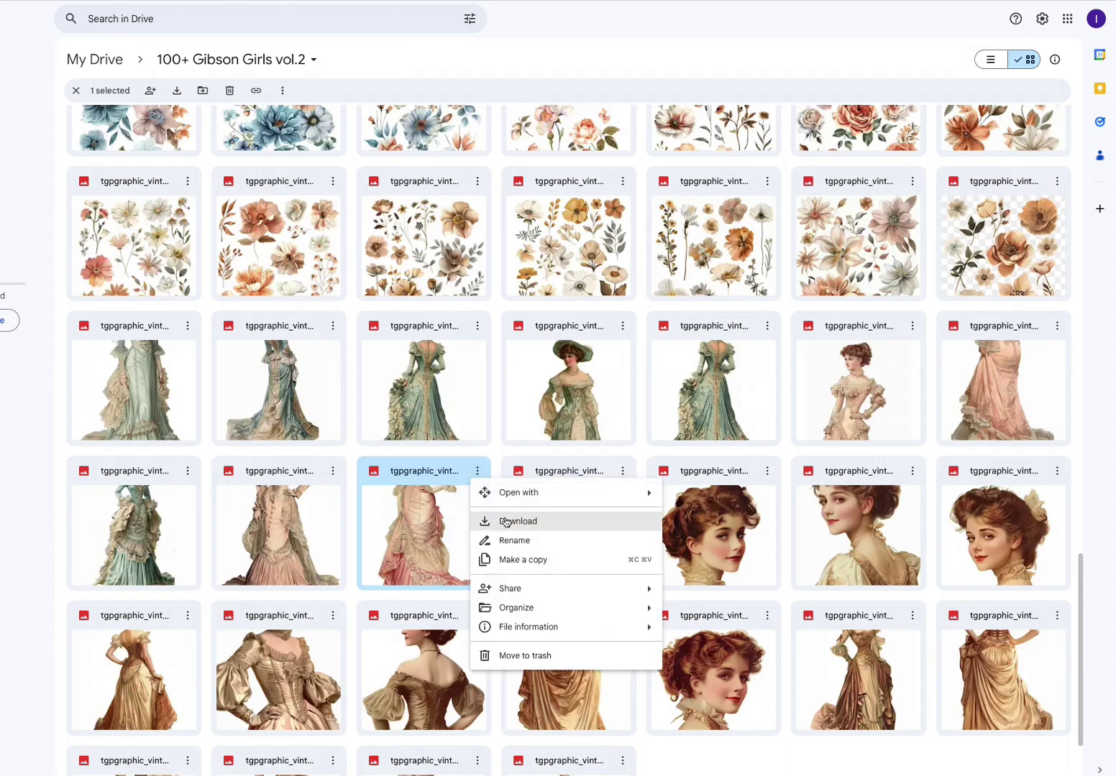
{"action": "left_click", "coordinate": [506, 522]}
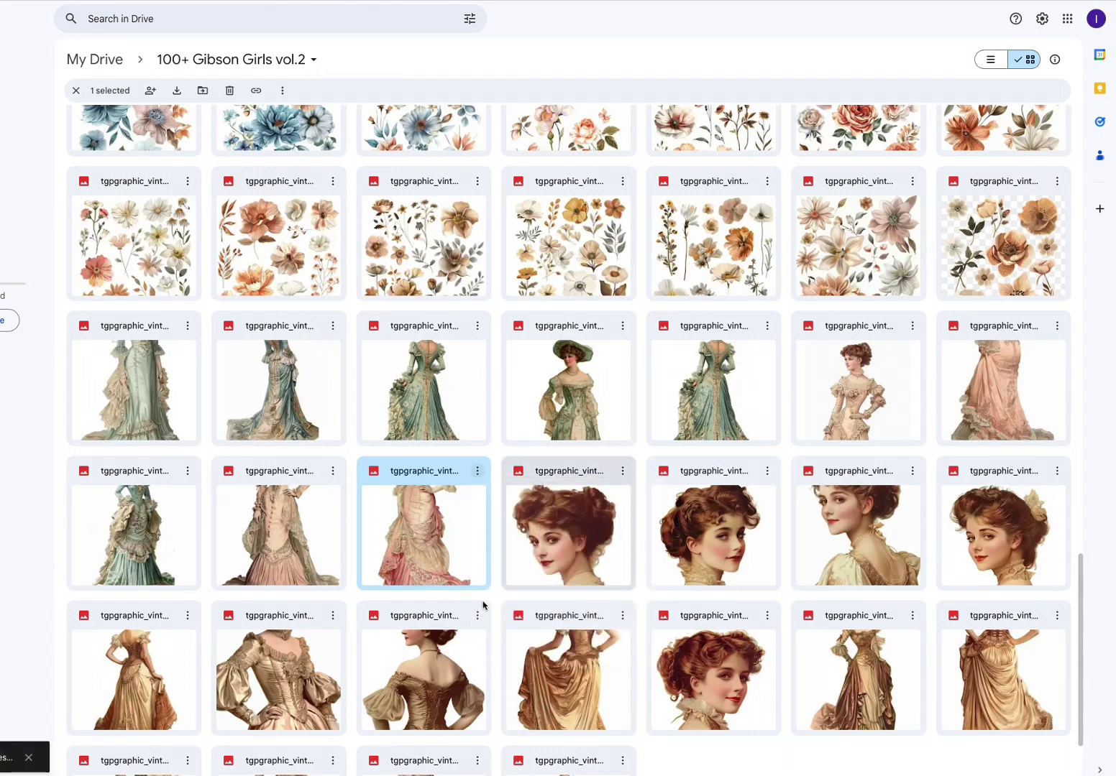
Step: Download the image of the woman in a gold satin bodice with puffed sleeves and her hand on her hip
{"action": "scroll", "coordinate": [483, 606], "scroll_direction": "down", "scroll_amount": 1}
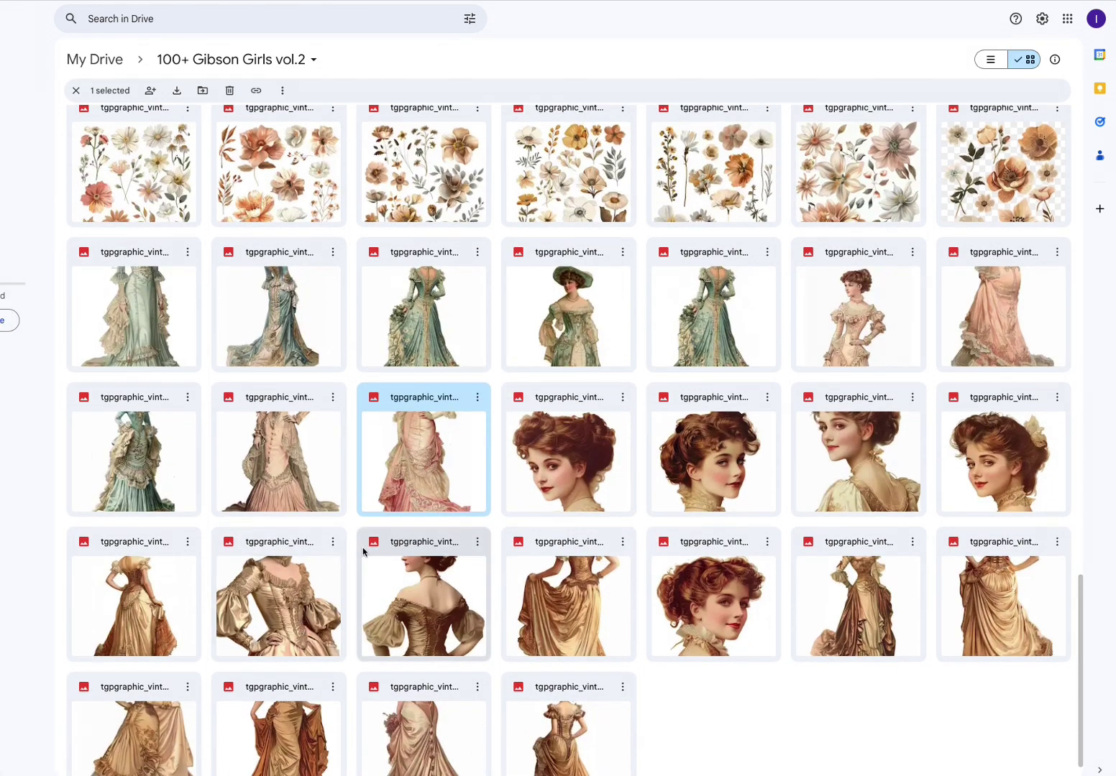
{"action": "left_click", "coordinate": [313, 614]}
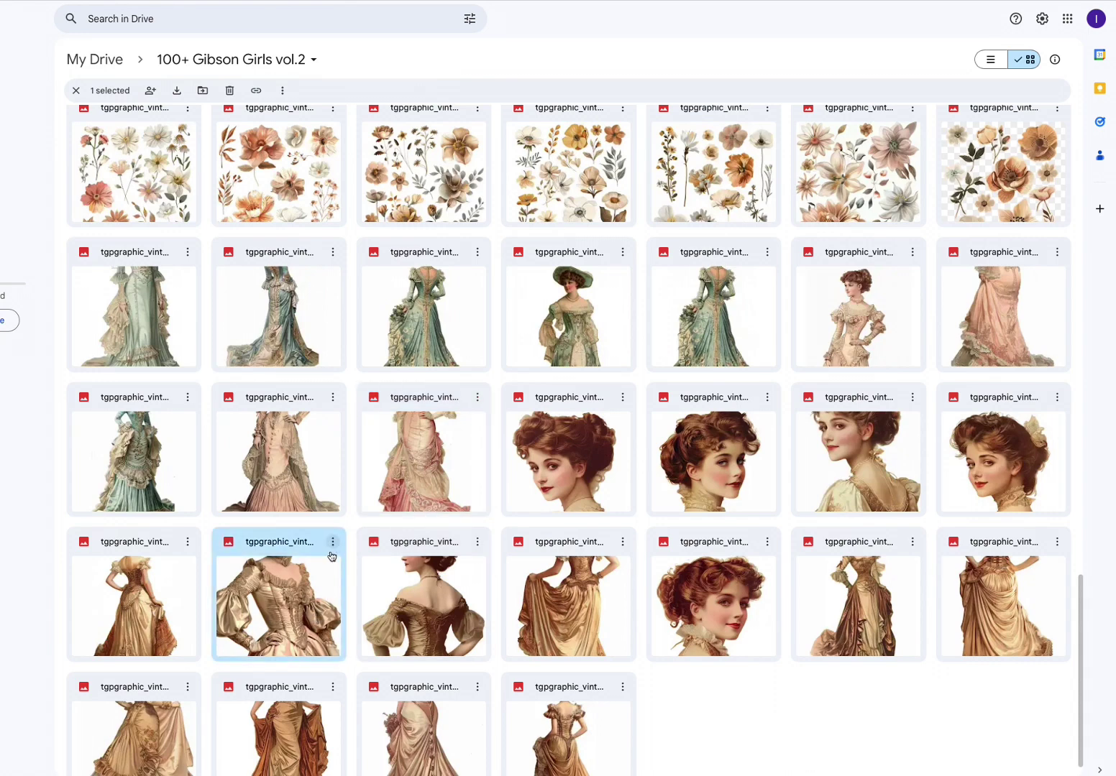
{"action": "left_click", "coordinate": [332, 554]}
{"action": "left_click", "coordinate": [379, 594]}
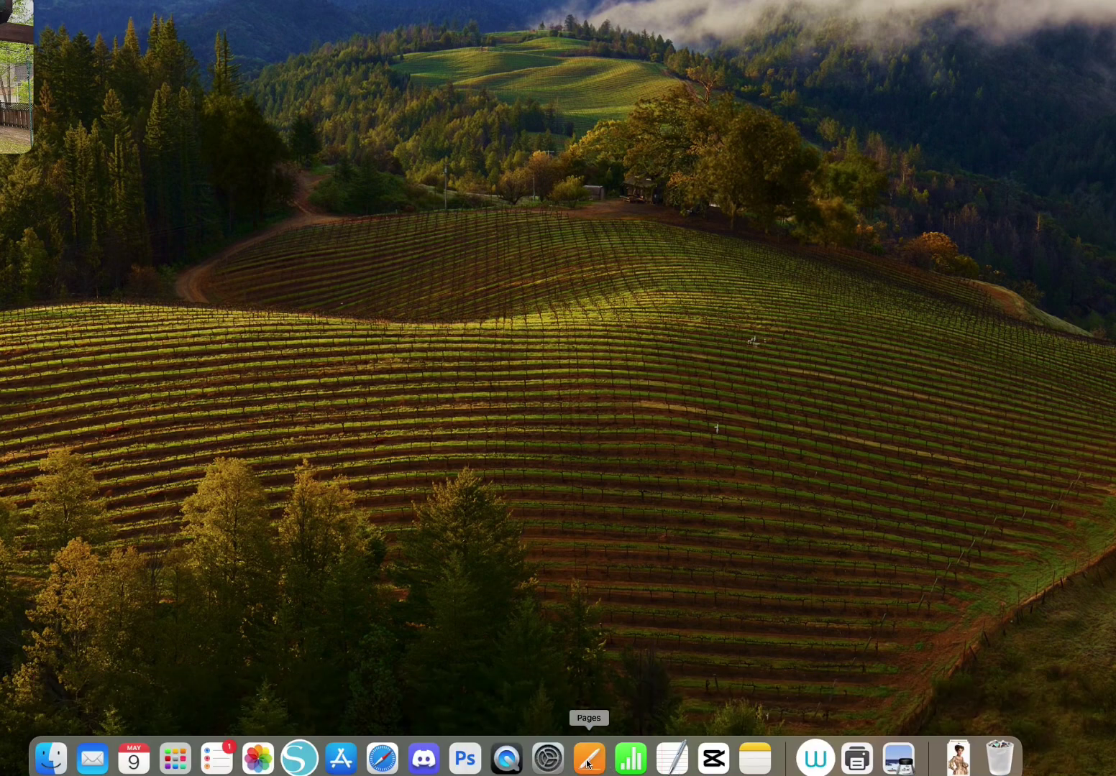
Step: Switch to Pages and create a new document from the Blank Landscape template
{"action": "left_click", "coordinate": [587, 762]}
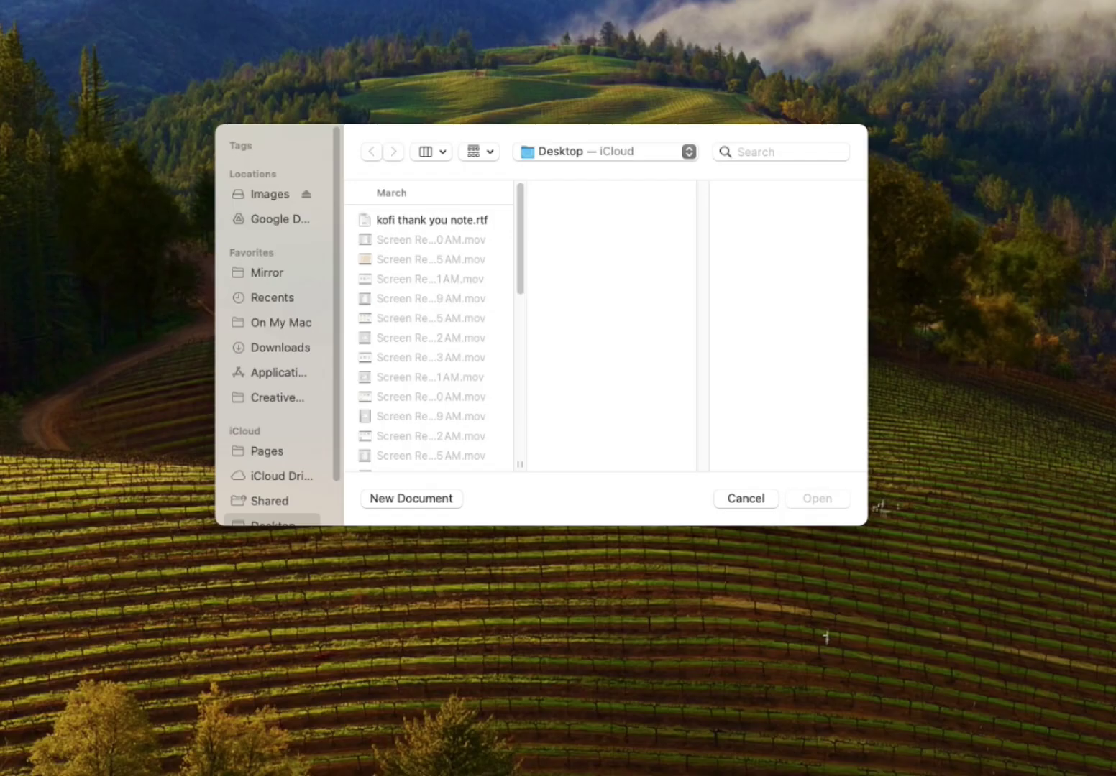
{"action": "left_click", "coordinate": [426, 501]}
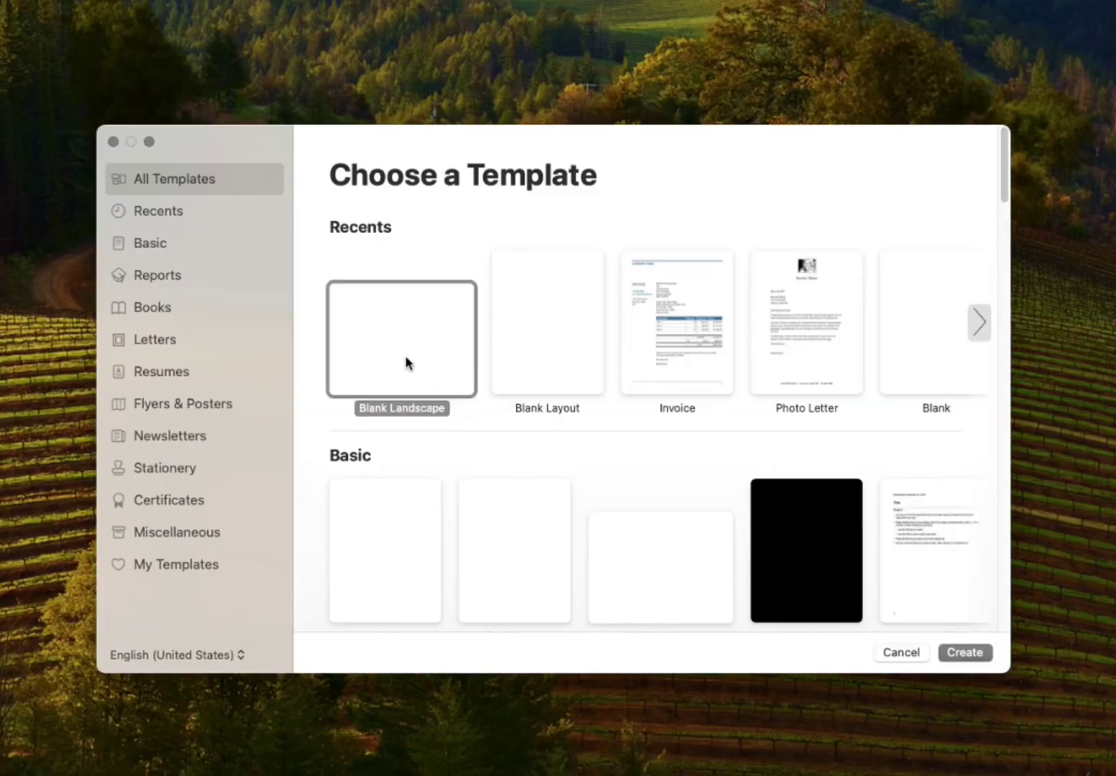
{"action": "double_click", "coordinate": [406, 358]}
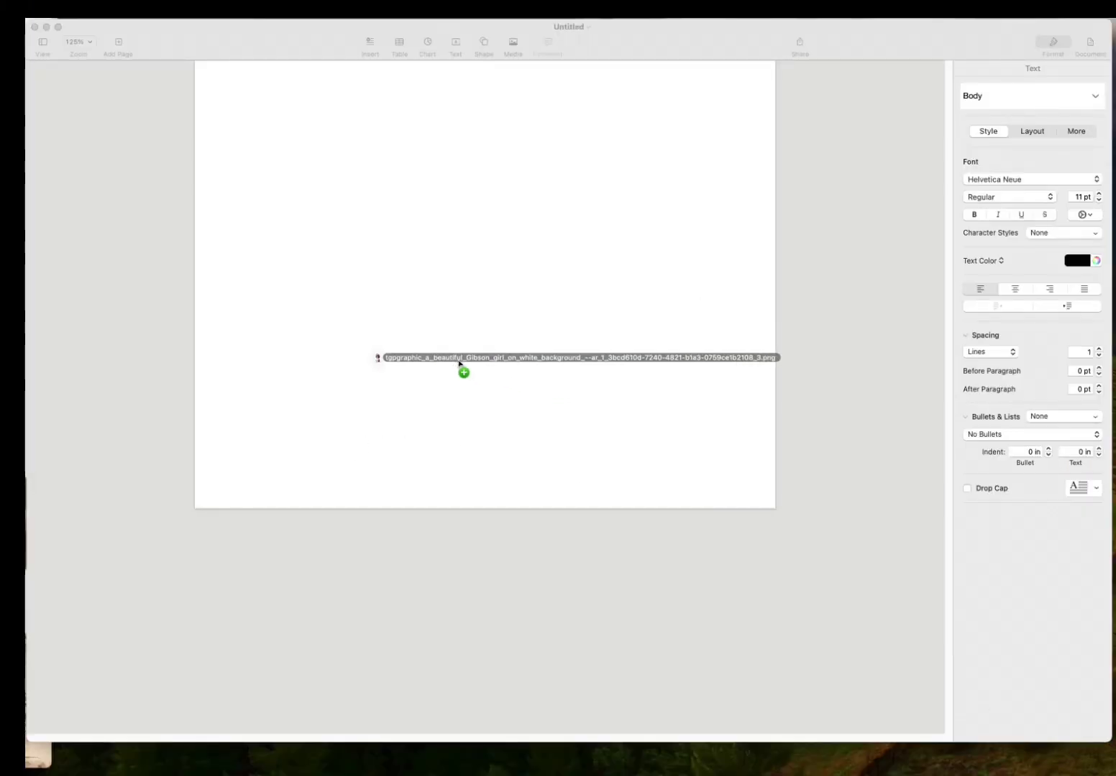
Step: Insert the pink-hat portrait into the page, shrink it to fit, and place it on the left half
{"action": "left_click_drag", "start_coordinate": [453, 356], "coordinate": [445, 351]}
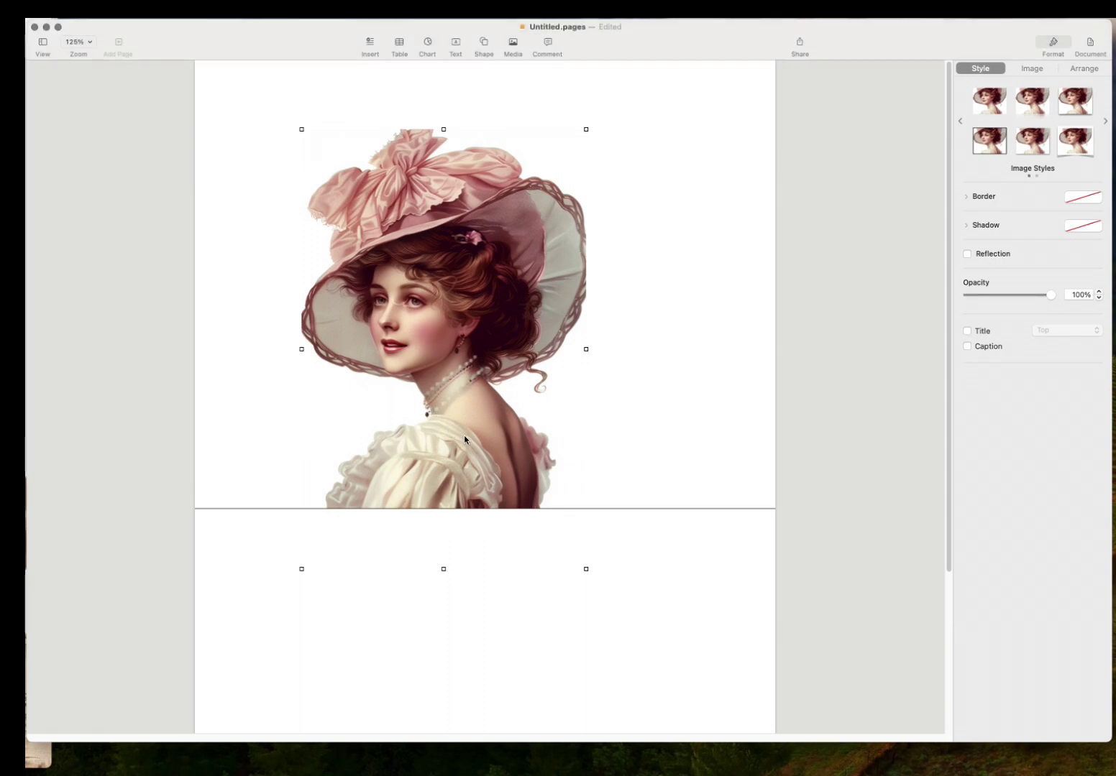
{"action": "left_click_drag", "start_coordinate": [453, 416], "coordinate": [424, 379]}
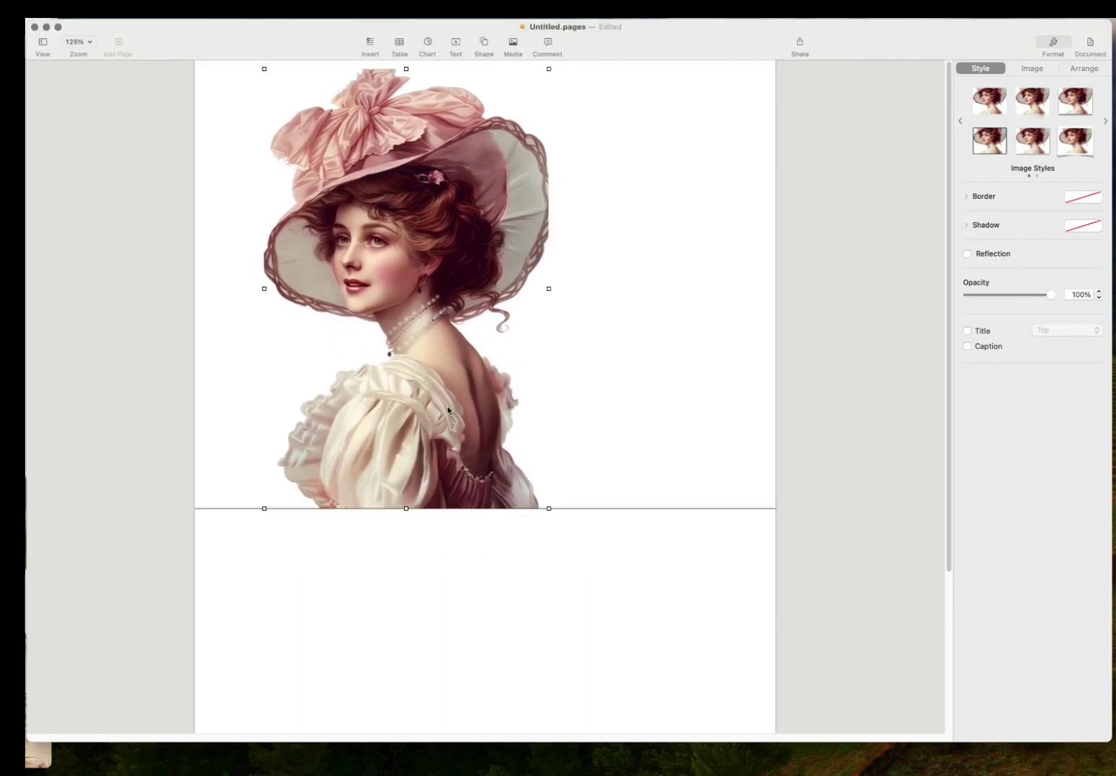
{"action": "left_click_drag", "start_coordinate": [548, 508], "coordinate": [489, 416]}
{"action": "left_click_drag", "start_coordinate": [404, 381], "coordinate": [375, 402]}
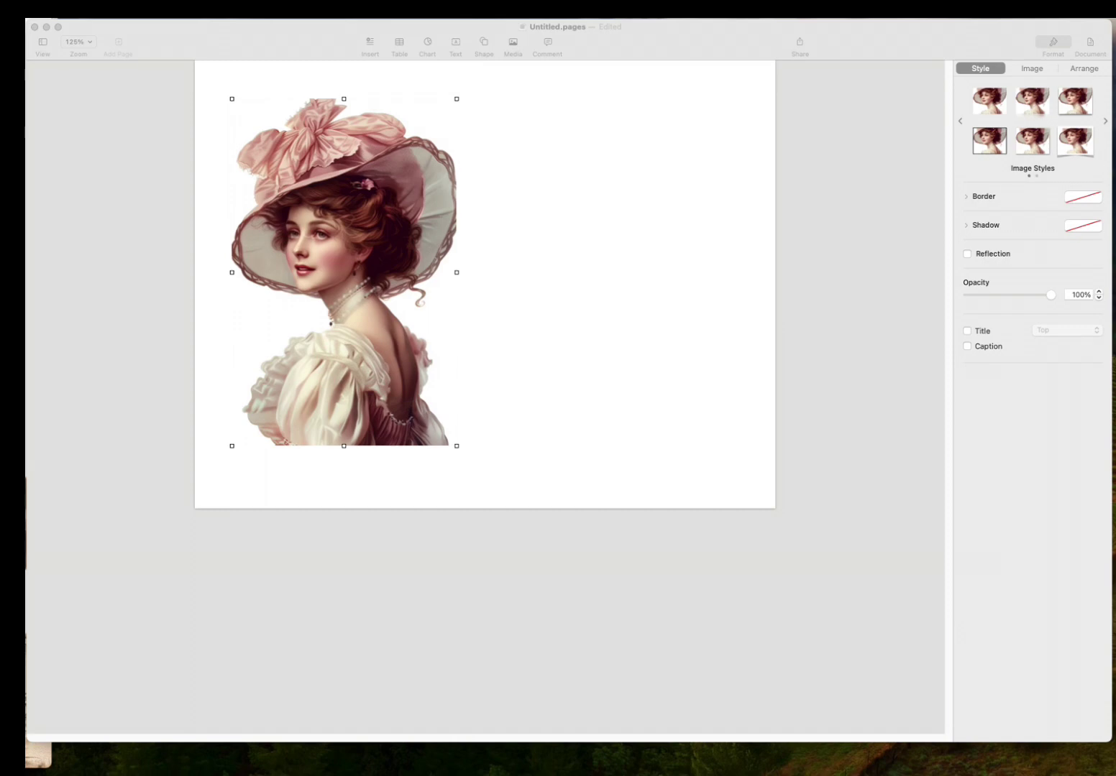
Step: Insert the full-length pink gown image, scale it down, and place it on the right half with its base level with the portrait's
{"action": "left_click_drag", "start_coordinate": [673, 541], "coordinate": [704, 435]}
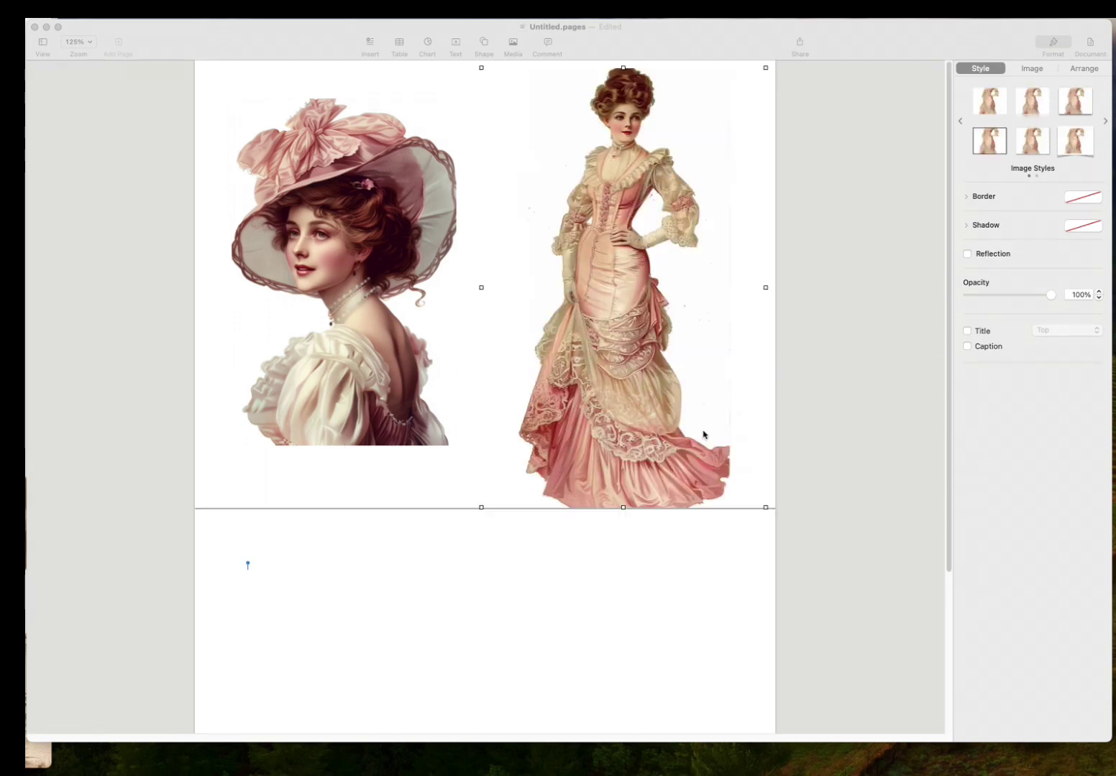
{"action": "left_click", "coordinate": [765, 508]}
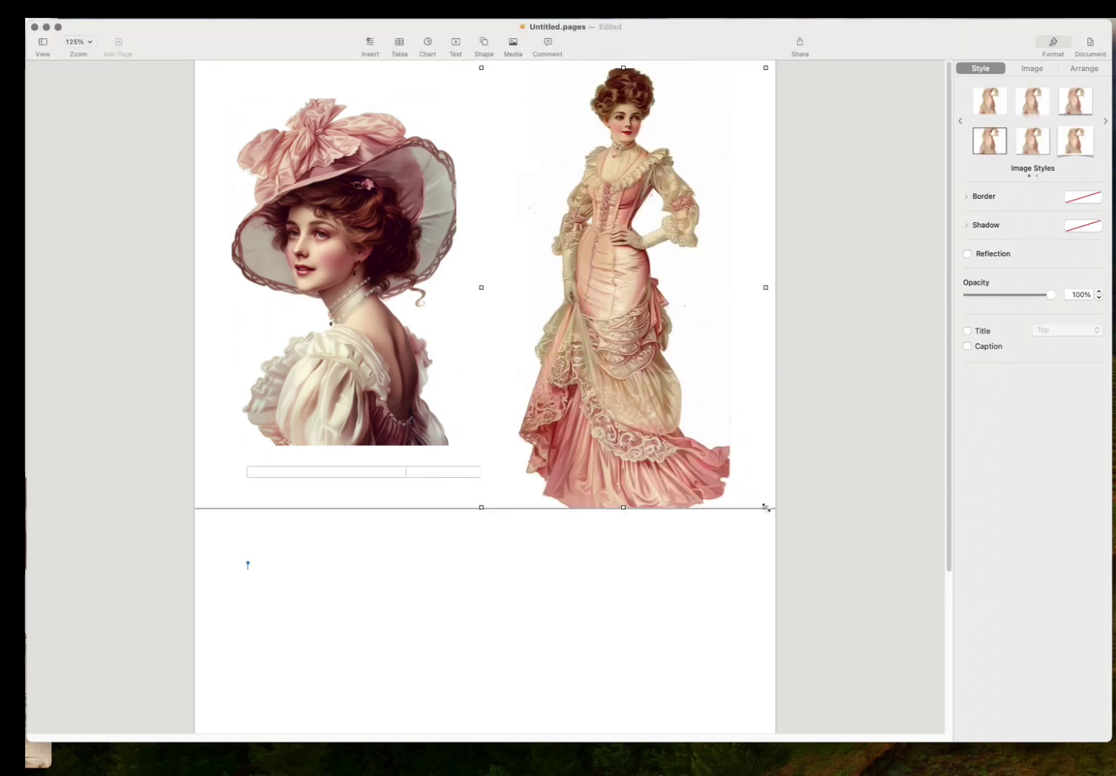
{"action": "left_click_drag", "start_coordinate": [765, 508], "coordinate": [690, 414]}
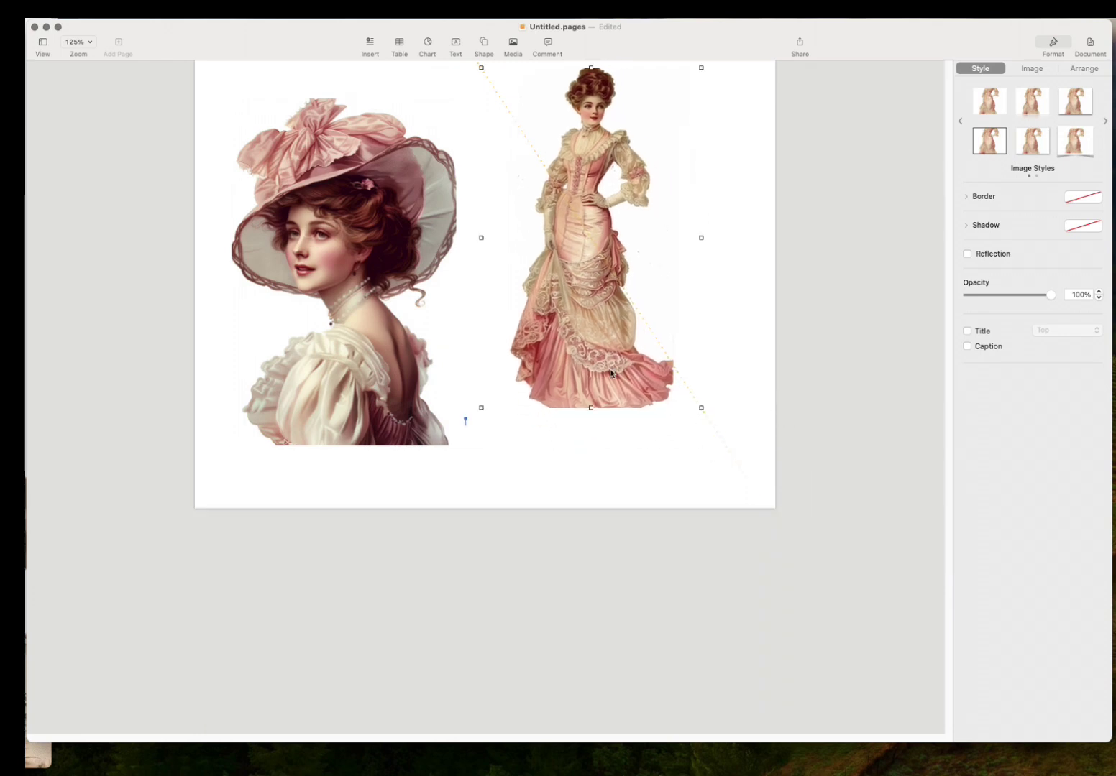
{"action": "left_click_drag", "start_coordinate": [611, 373], "coordinate": [622, 416]}
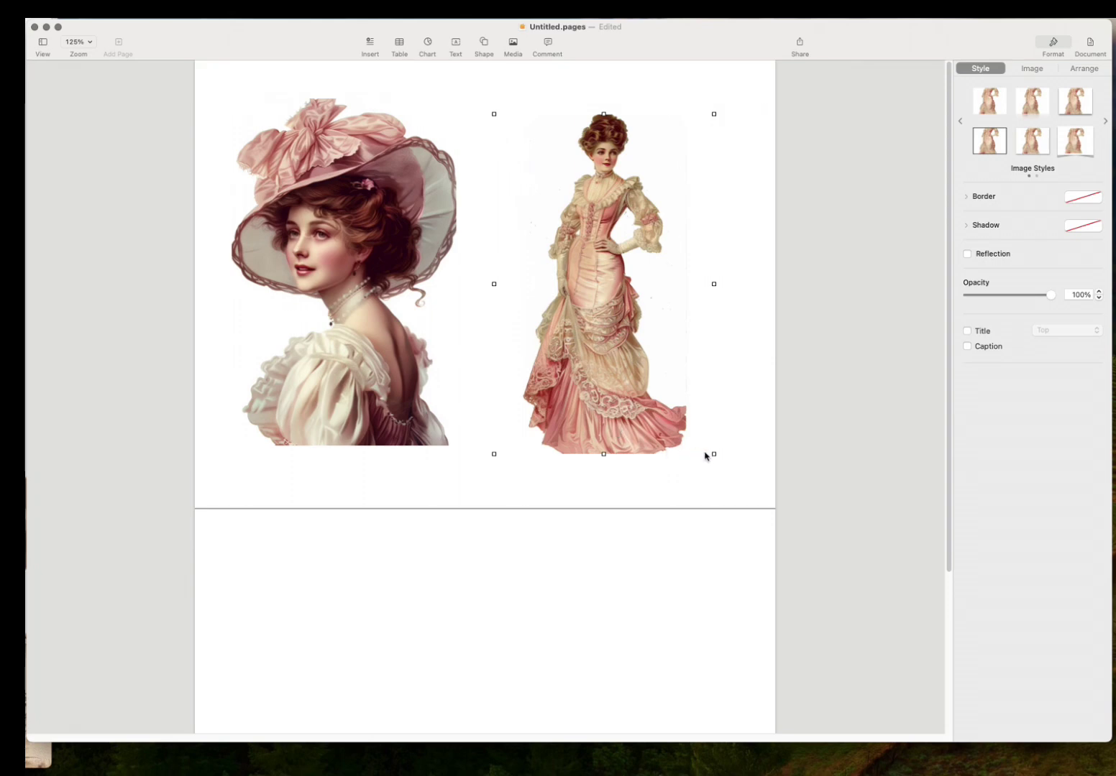
{"action": "left_click_drag", "start_coordinate": [714, 455], "coordinate": [675, 413]}
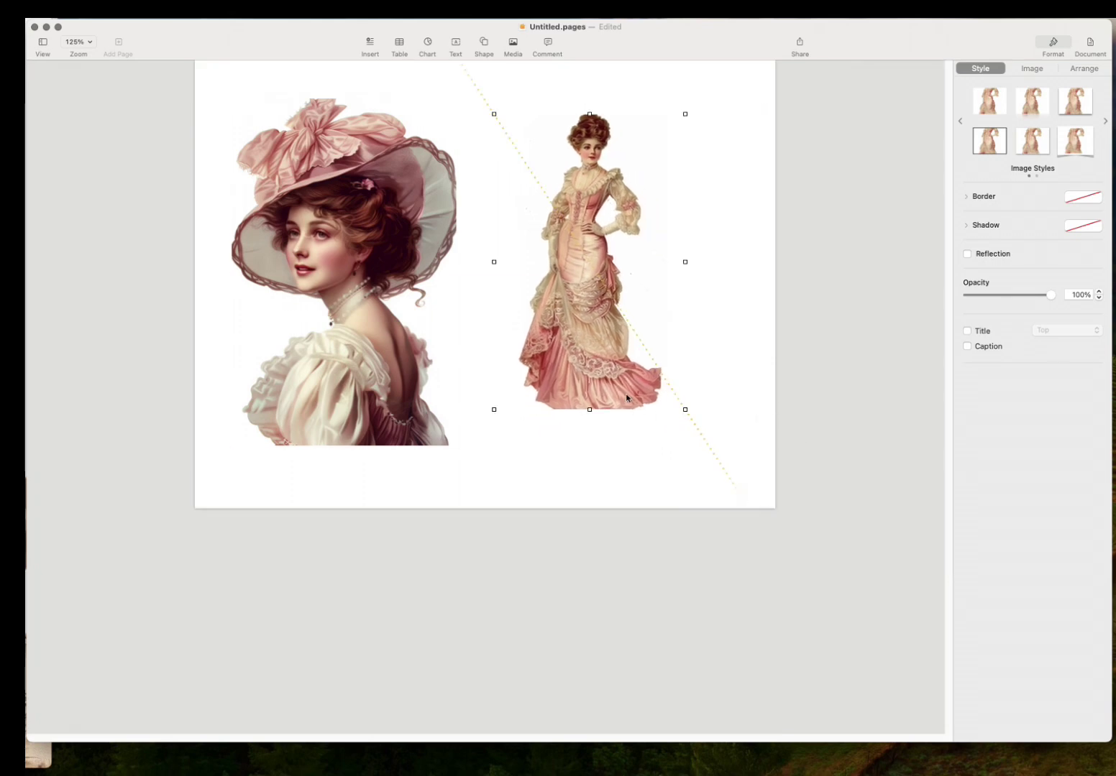
{"action": "left_click_drag", "start_coordinate": [600, 383], "coordinate": [635, 422]}
Step: Shrink the pink-hat portrait and move it to the upper centre of the page, shifting the full-length figure up and right
{"action": "left_click", "coordinate": [421, 429]}
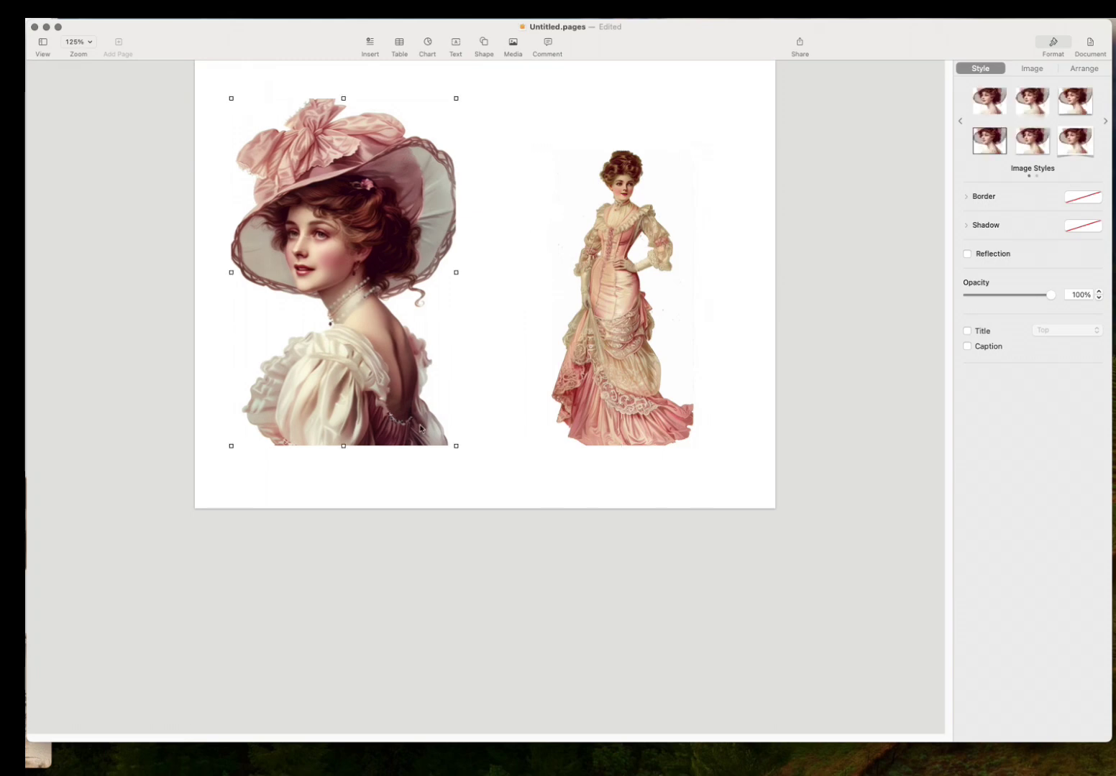
{"action": "left_click", "coordinate": [459, 445]}
{"action": "left_click", "coordinate": [449, 442]}
{"action": "left_click_drag", "start_coordinate": [457, 446], "coordinate": [354, 353]}
{"action": "left_click_drag", "start_coordinate": [308, 289], "coordinate": [441, 318]}
{"action": "left_click_drag", "start_coordinate": [584, 352], "coordinate": [630, 314]}
{"action": "left_click_drag", "start_coordinate": [465, 344], "coordinate": [489, 315]}
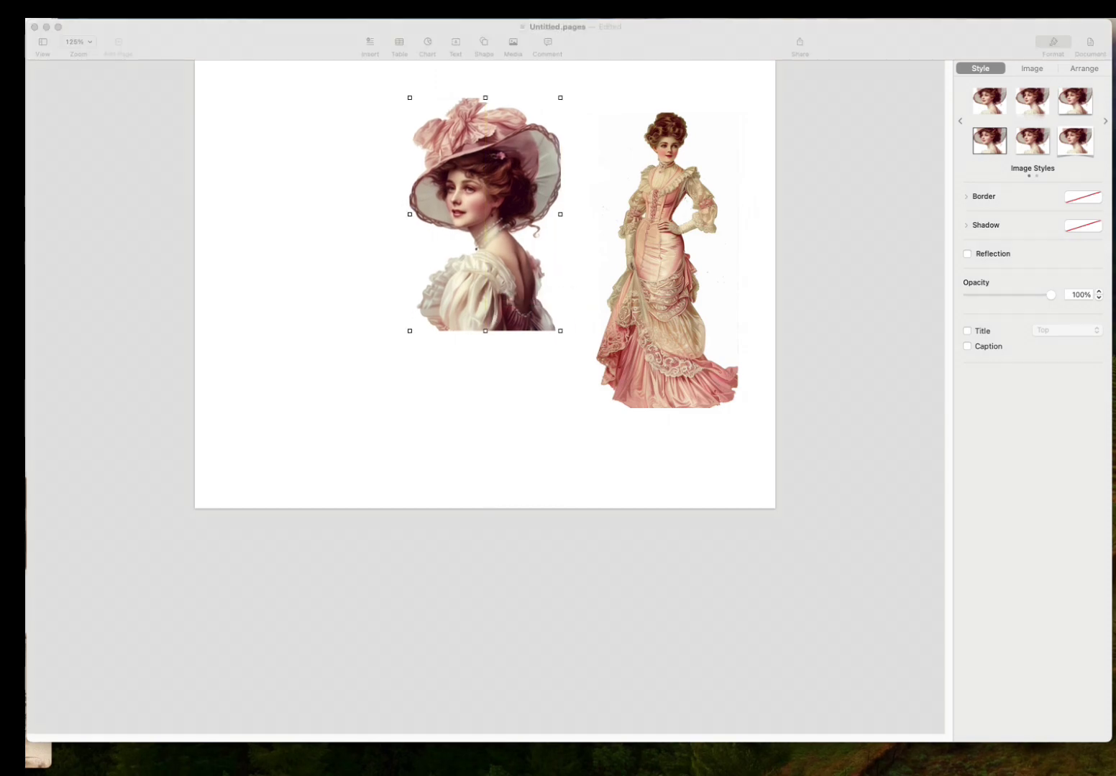
Step: Insert the gold satin dress image, shrink it to the portrait's height, and align it to the left of the pink-hat portrait
{"action": "left_click_drag", "start_coordinate": [37, 755], "coordinate": [398, 403]}
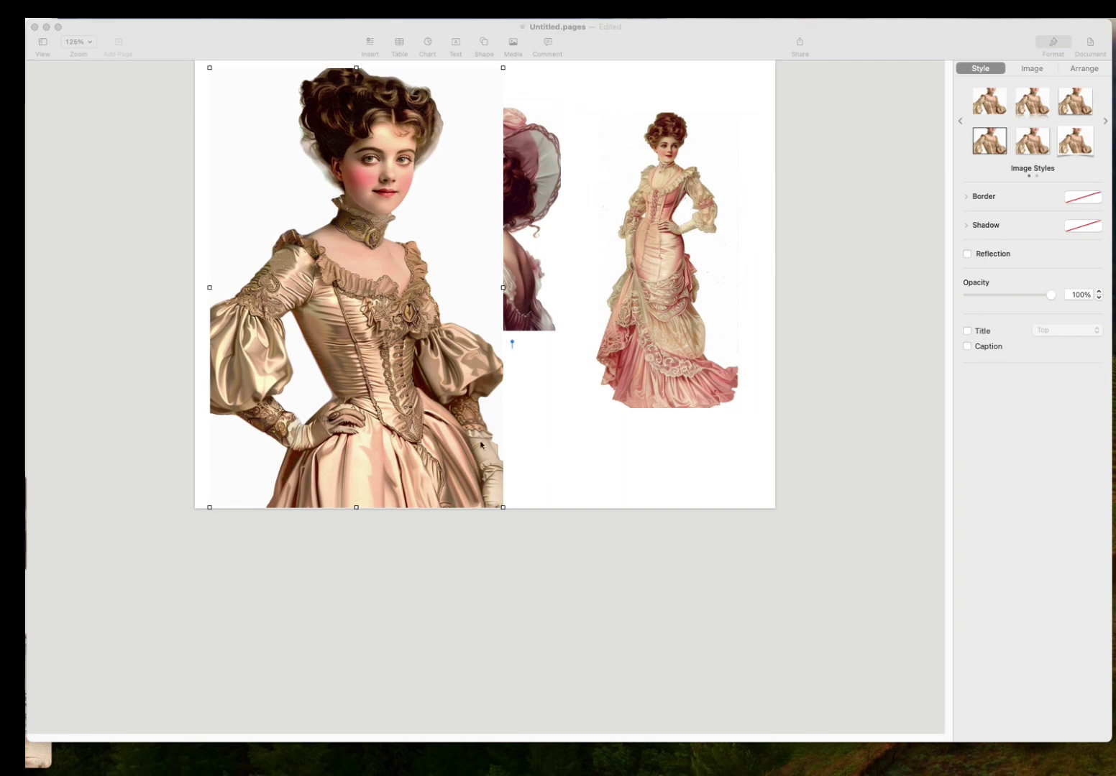
{"action": "left_click", "coordinate": [502, 508]}
{"action": "left_click_drag", "start_coordinate": [502, 513], "coordinate": [327, 329]}
{"action": "left_click_drag", "start_coordinate": [297, 282], "coordinate": [303, 307]}
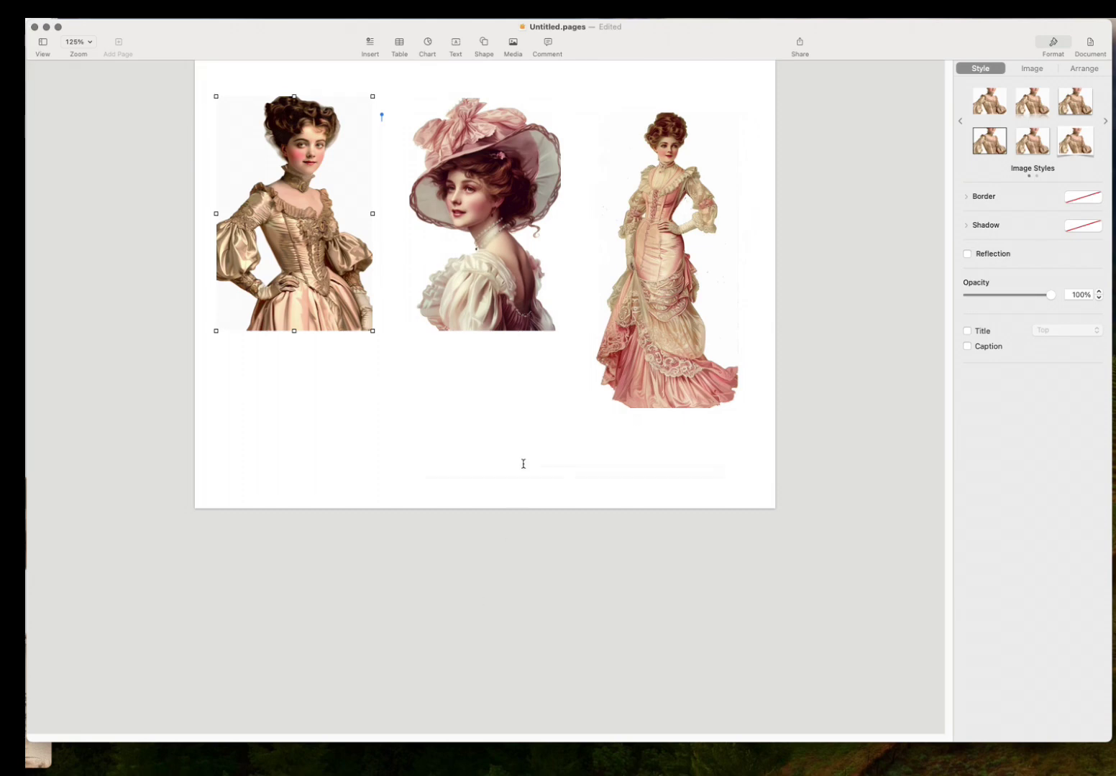
Step: Move the pink-hat portrait and the gold satin dress figure down the page, closer to the full-length figure's base
{"action": "left_click_drag", "start_coordinate": [486, 329], "coordinate": [491, 386]}
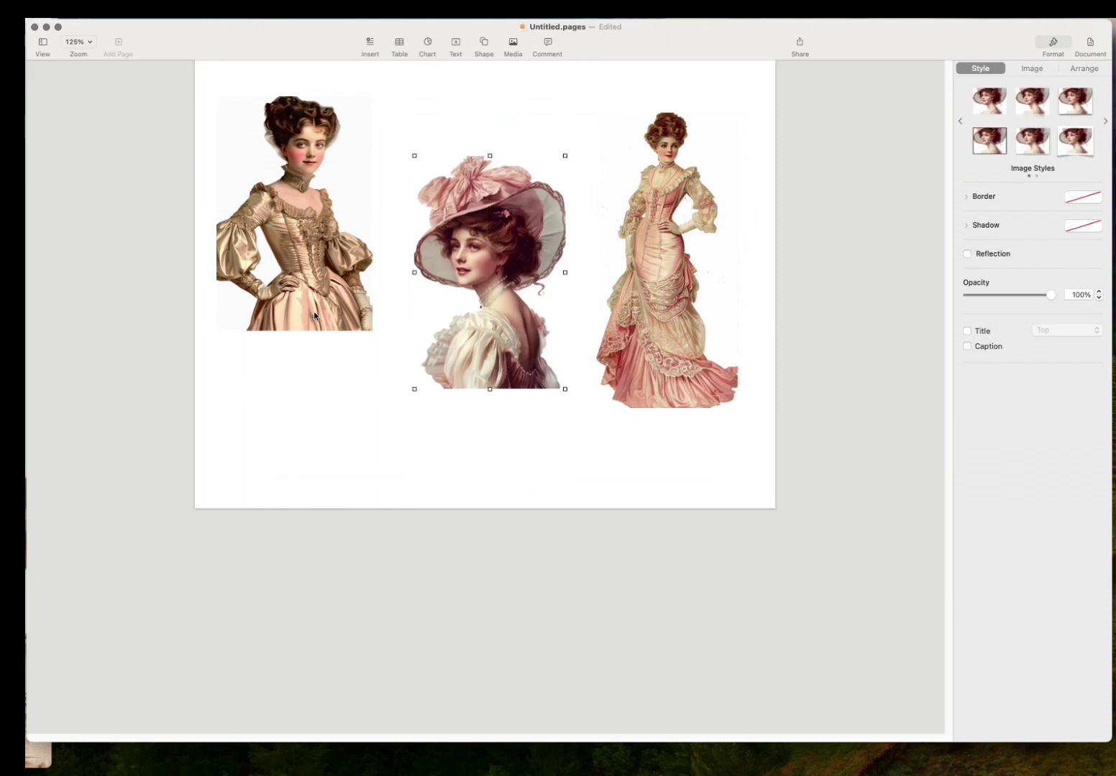
{"action": "left_click_drag", "start_coordinate": [313, 311], "coordinate": [312, 380]}
{"action": "left_click_drag", "start_coordinate": [506, 358], "coordinate": [507, 371]}
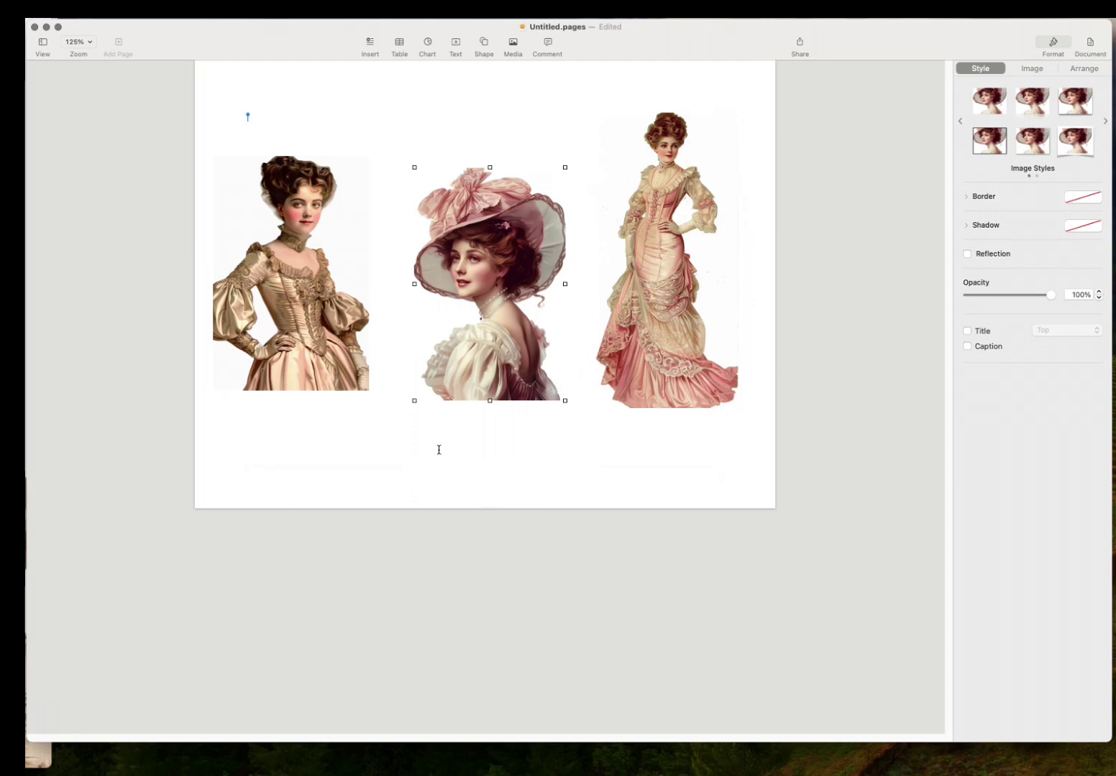
{"action": "left_click", "coordinate": [438, 449]}
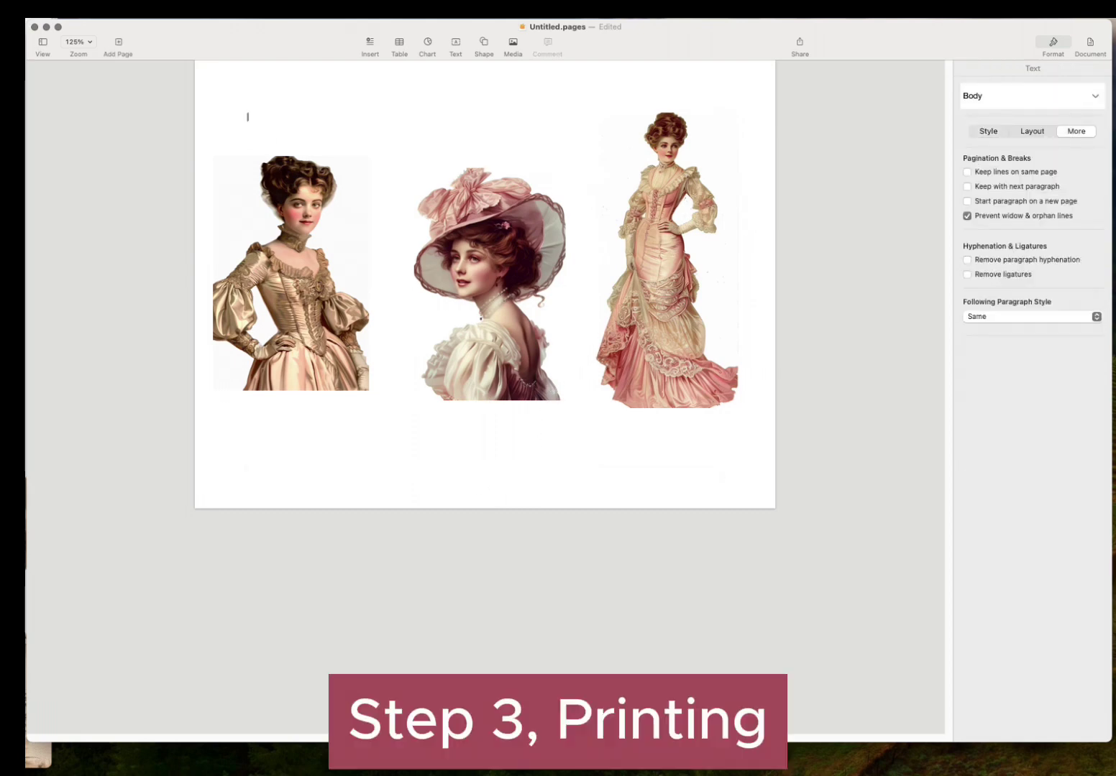
Step: Print one copy of the figures page with the paper source and paper type both on Auto
{"action": "key", "text": "super+p"}
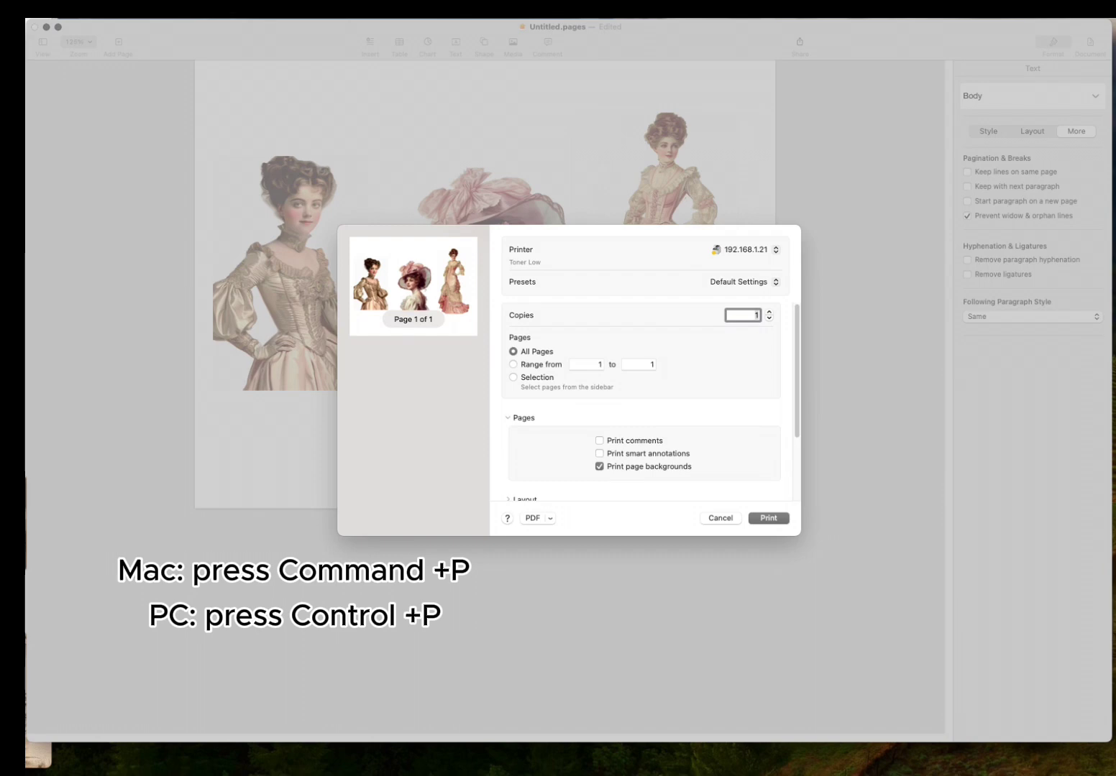
{"action": "scroll", "coordinate": [651, 402], "scroll_direction": "down", "scroll_amount": 5}
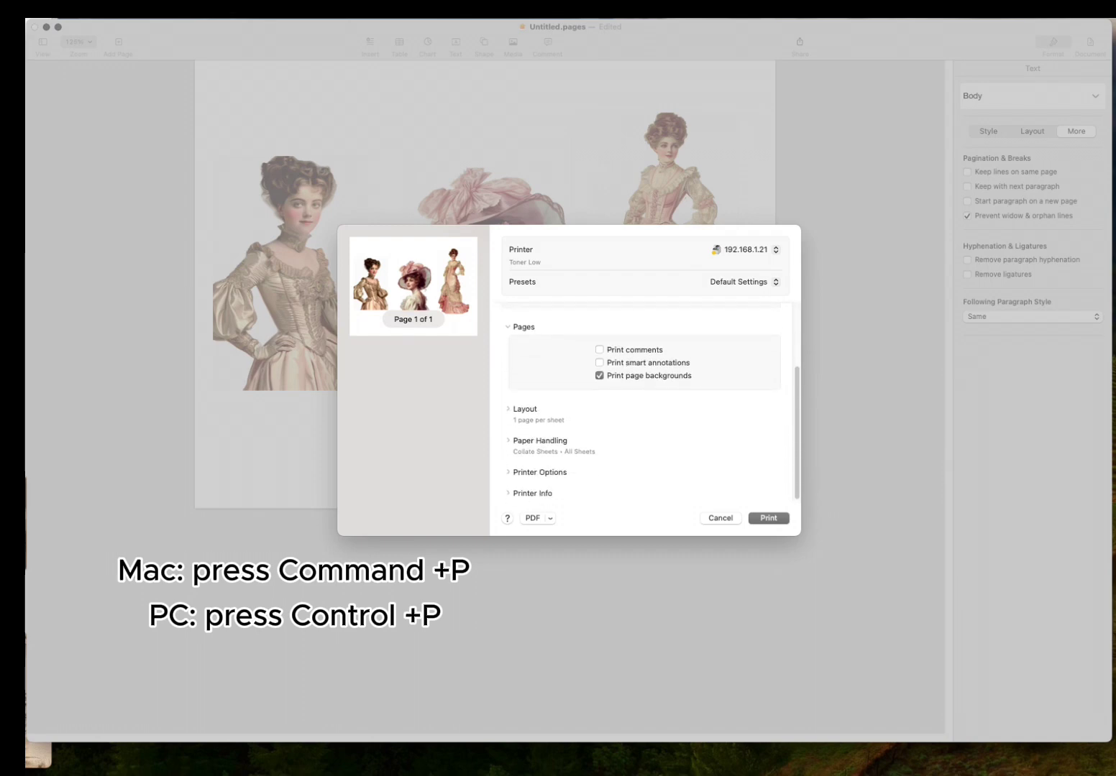
{"action": "scroll", "coordinate": [650, 399], "scroll_direction": "down", "scroll_amount": 3}
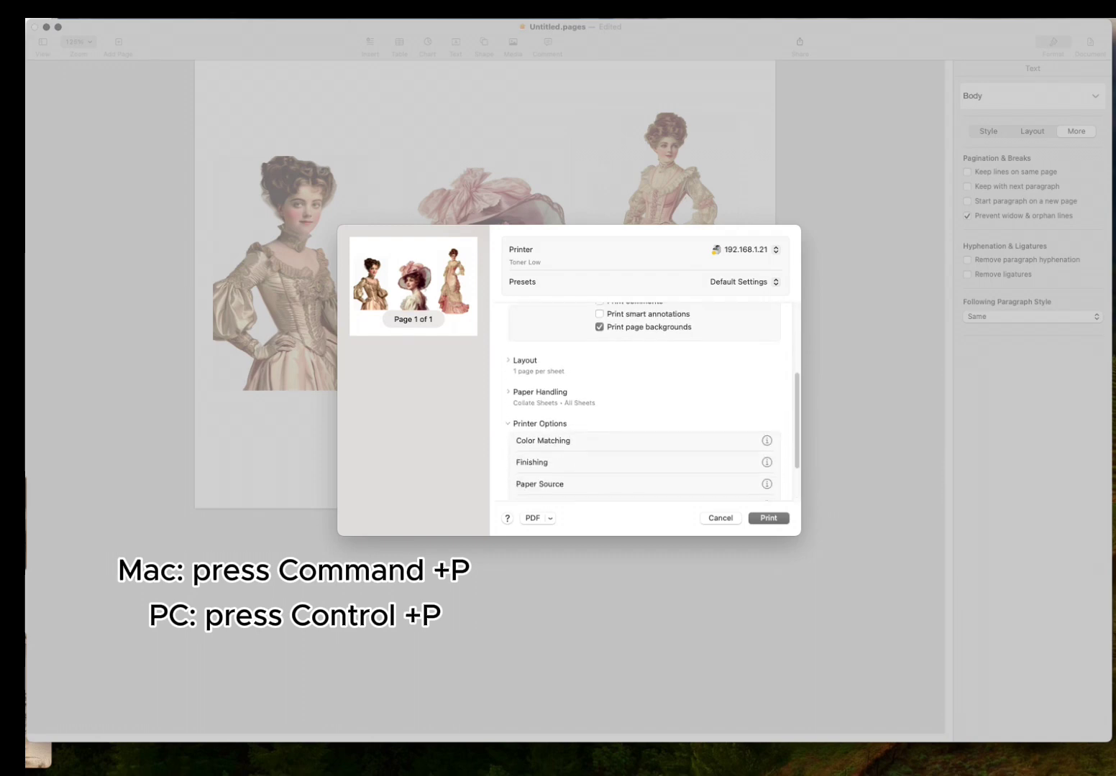
{"action": "scroll", "coordinate": [650, 399], "scroll_direction": "down", "scroll_amount": 2}
{"action": "left_click", "coordinate": [766, 450]}
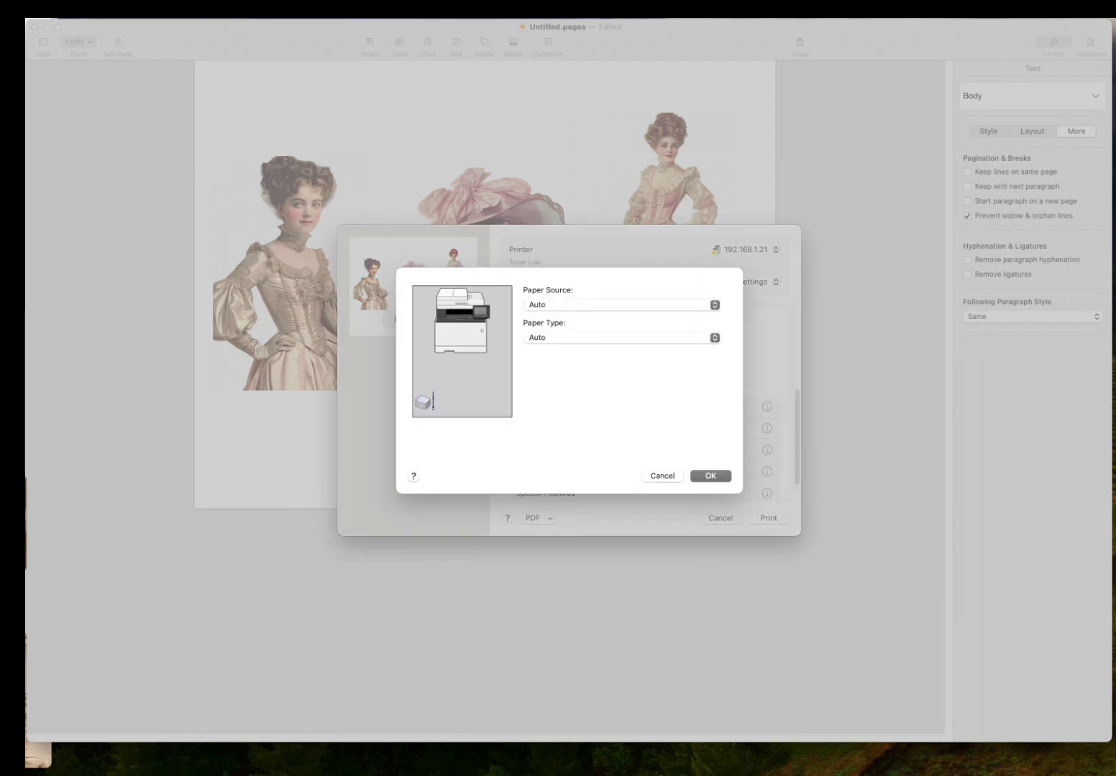
{"action": "key", "text": "Return"}
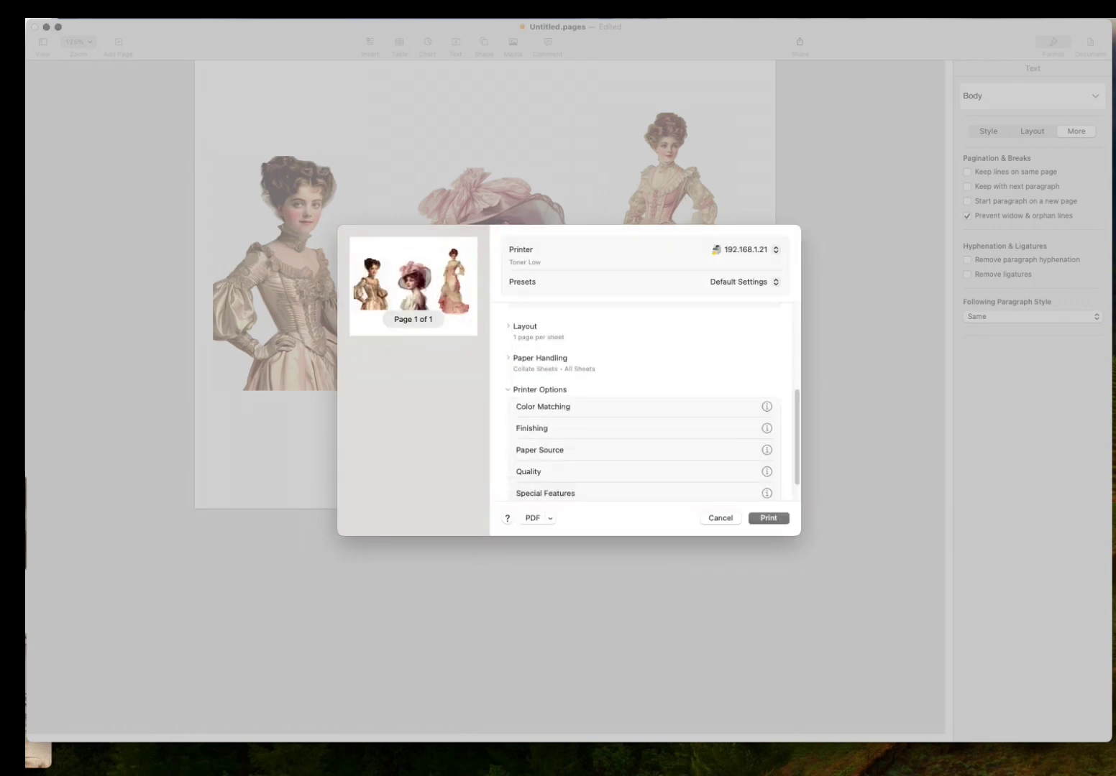
{"action": "key", "text": "Return"}
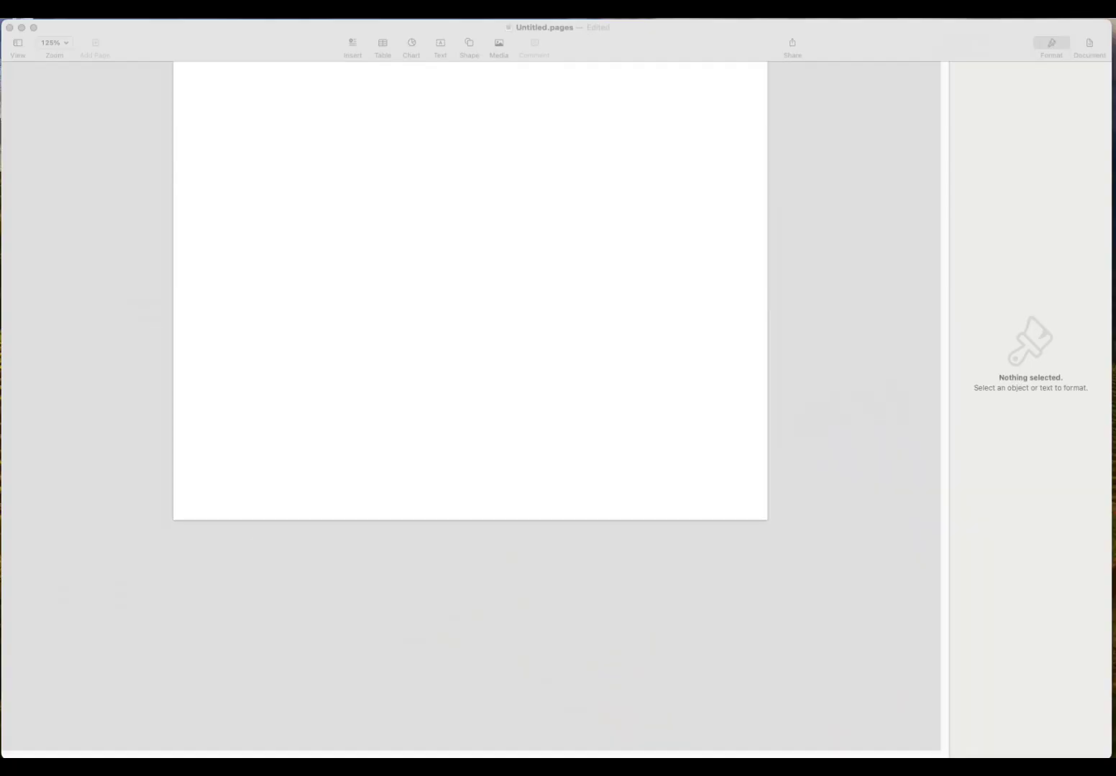
Step: Insert the pink floral frame background on the left half of the blank page and the teal floral background on the right half
{"action": "left_click_drag", "start_coordinate": [434, 547], "coordinate": [333, 397]}
{"action": "left_click", "coordinate": [378, 438]}
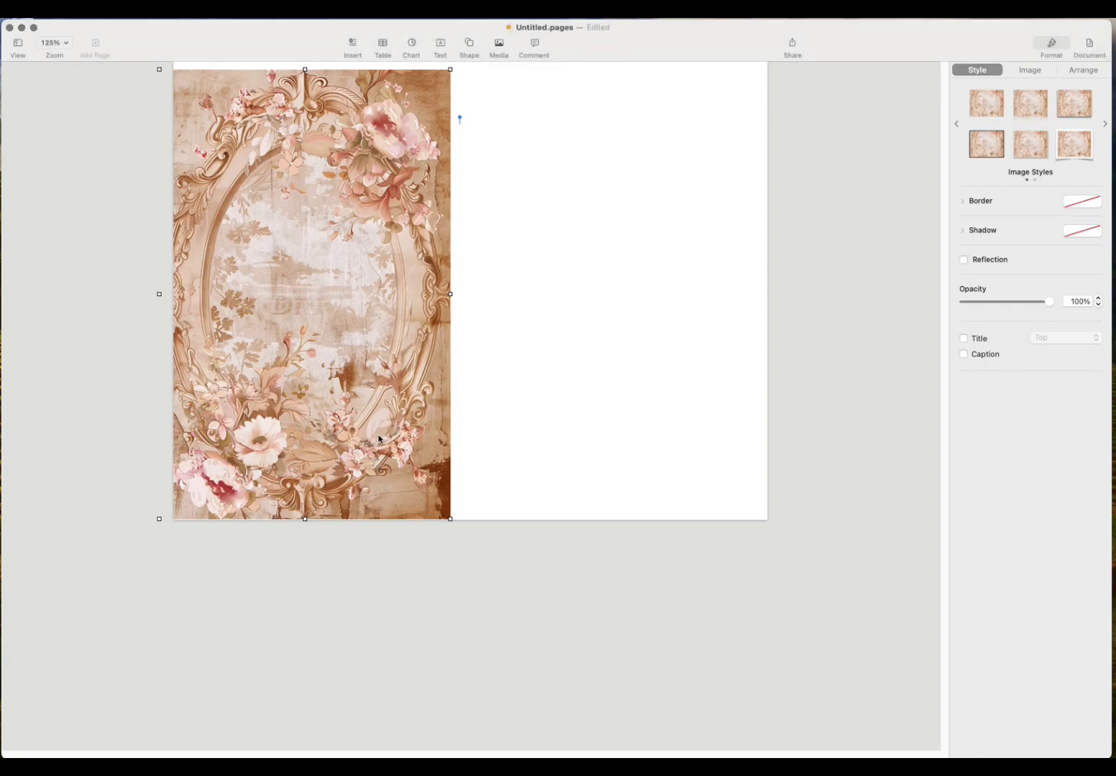
{"action": "left_click_drag", "start_coordinate": [382, 434], "coordinate": [395, 438]}
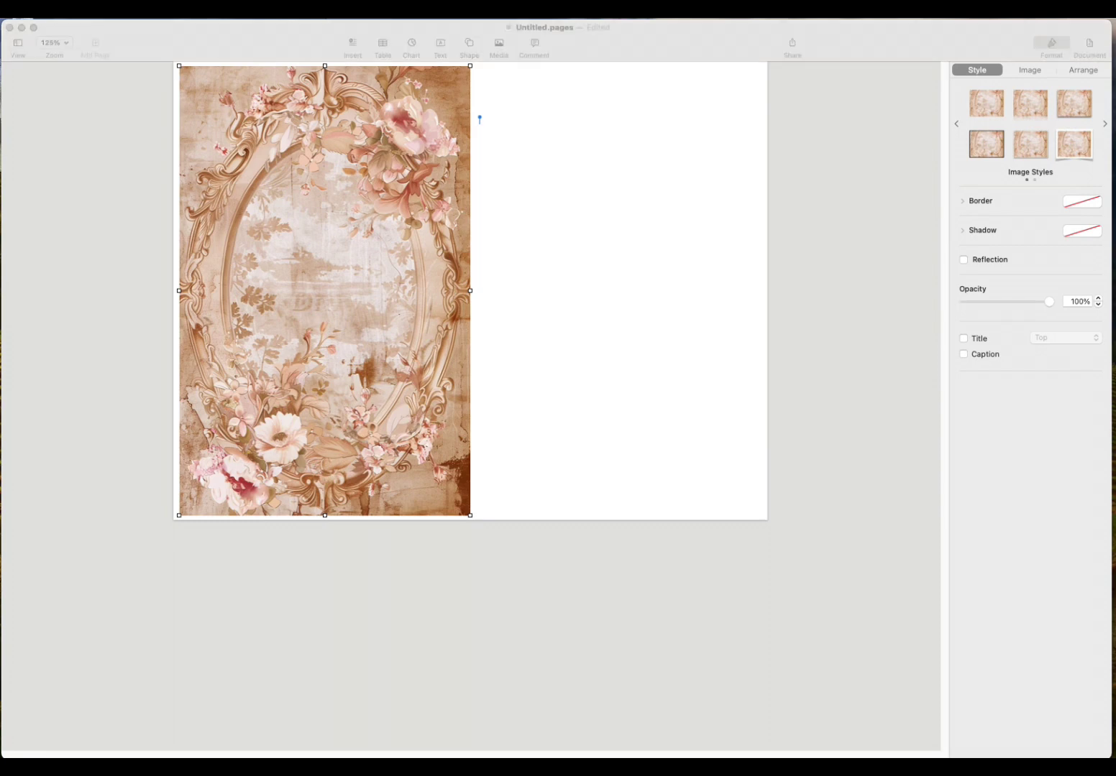
{"action": "left_click_drag", "start_coordinate": [604, 516], "coordinate": [617, 399]}
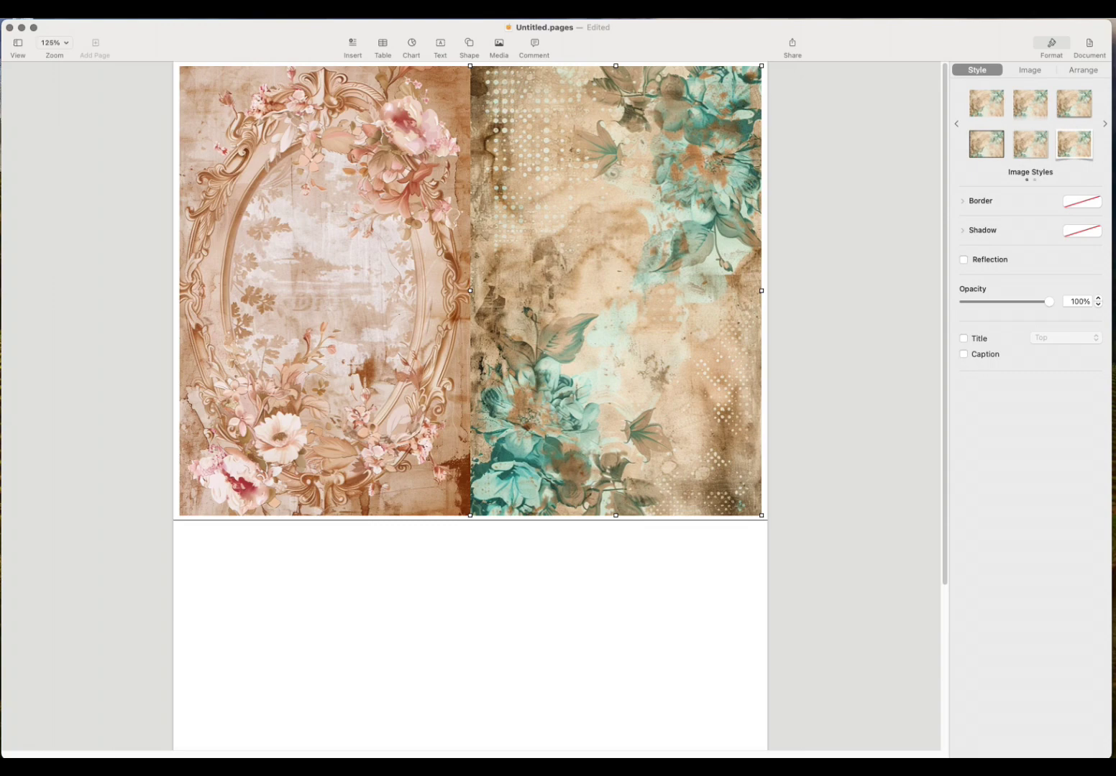
Step: Open the print settings for the two-background page and expand the printer options
{"action": "key", "text": "super+p"}
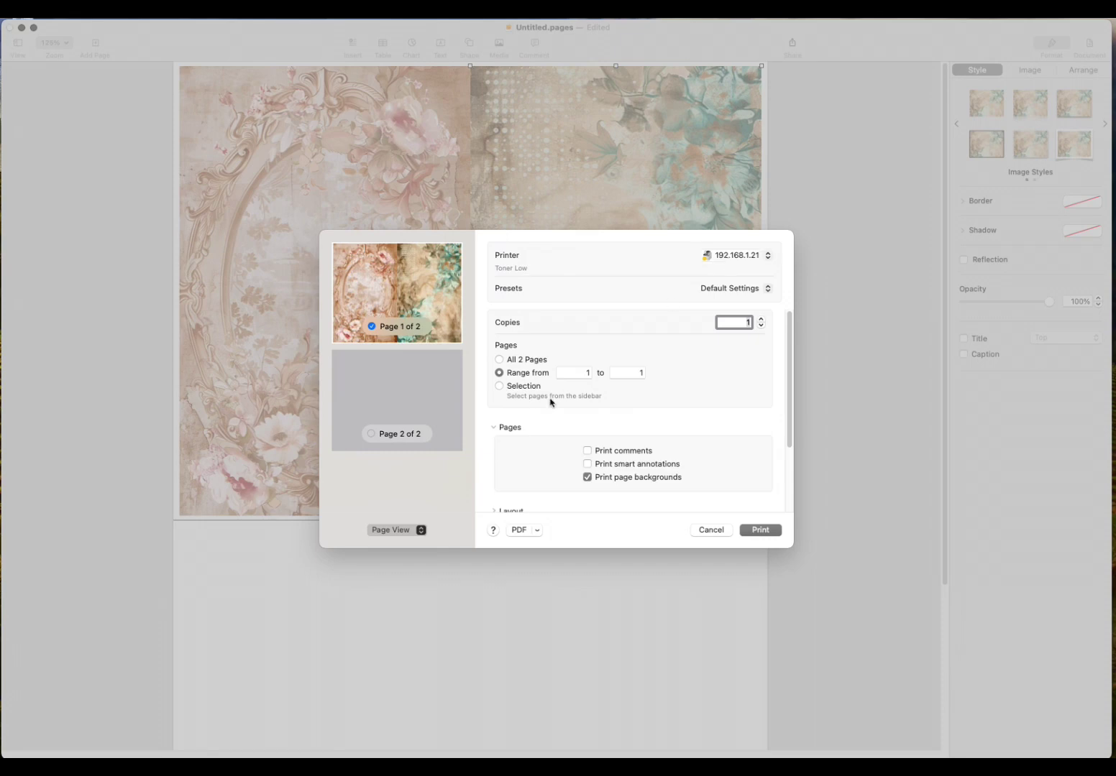
{"action": "scroll", "coordinate": [516, 474], "scroll_direction": "down", "scroll_amount": 3}
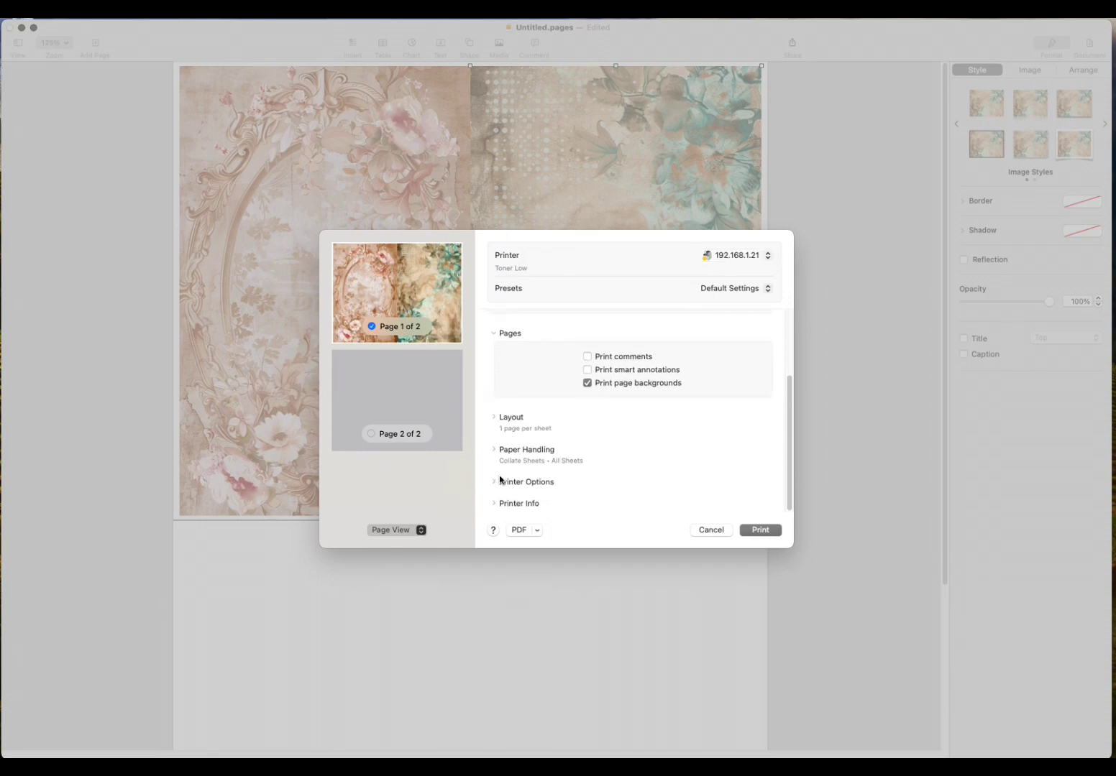
{"action": "left_click", "coordinate": [507, 483]}
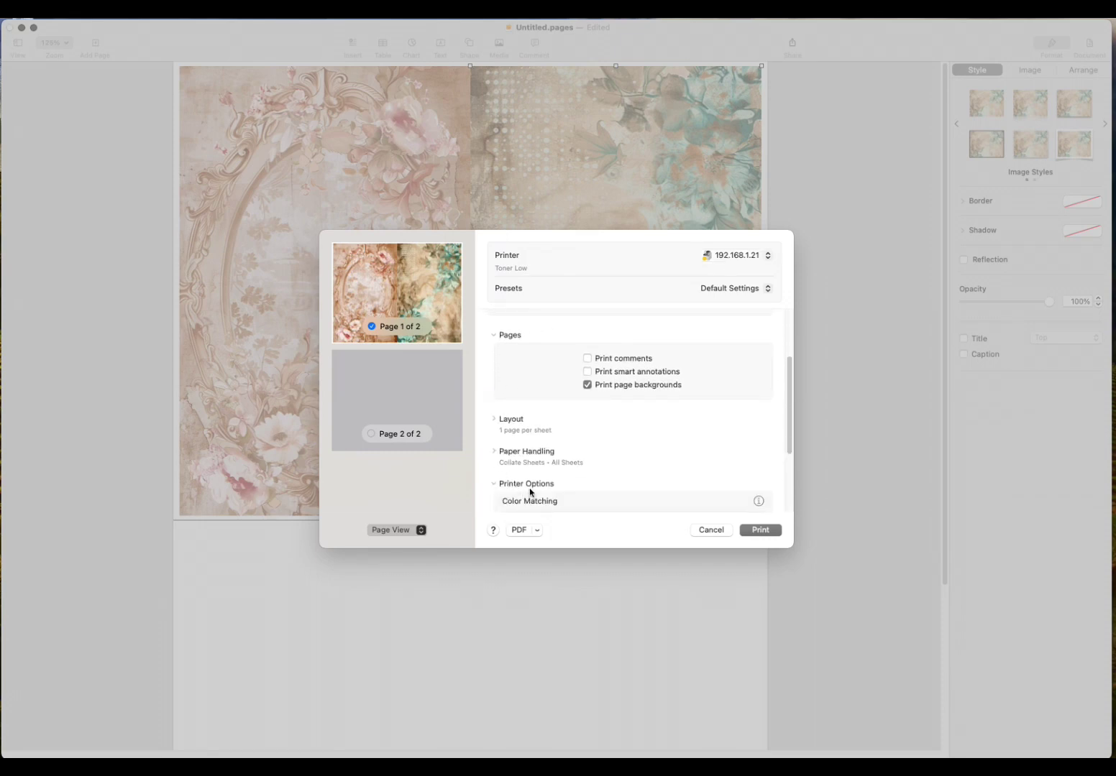
{"action": "left_click", "coordinate": [530, 471]}
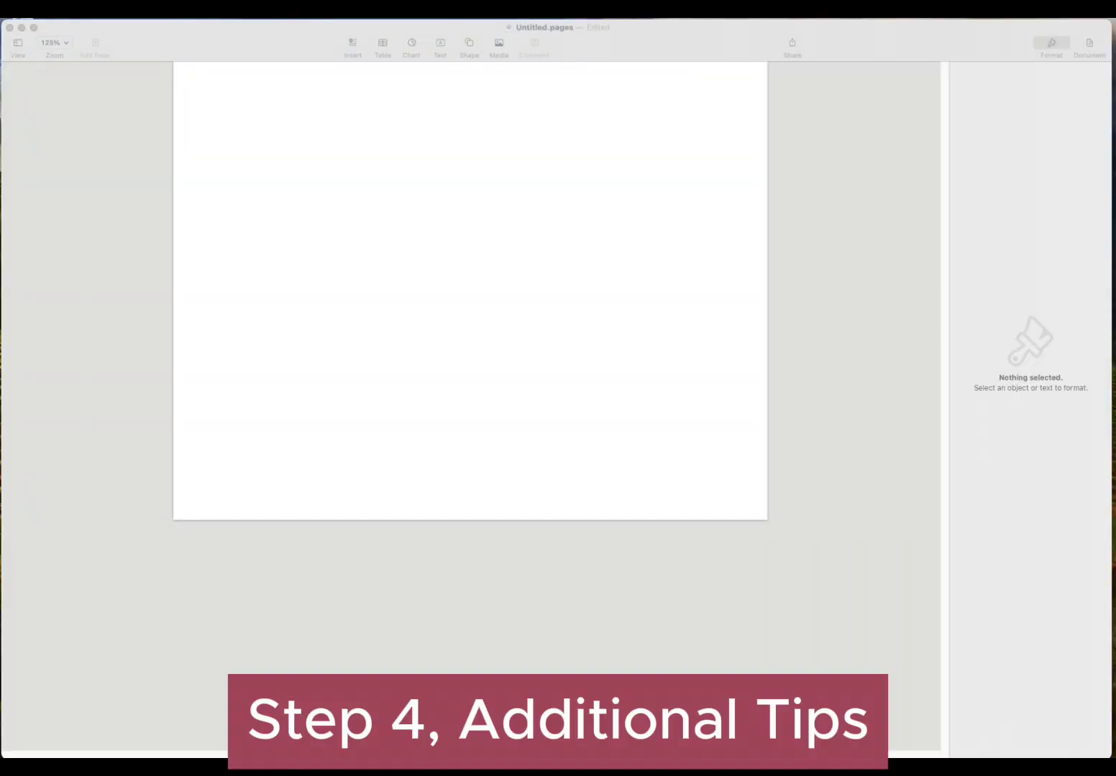
Step: Insert the watercolor flowers image on the left half of the blank page and paste a copy of it onto the right half
{"action": "left_click_drag", "start_coordinate": [403, 463], "coordinate": [342, 318]}
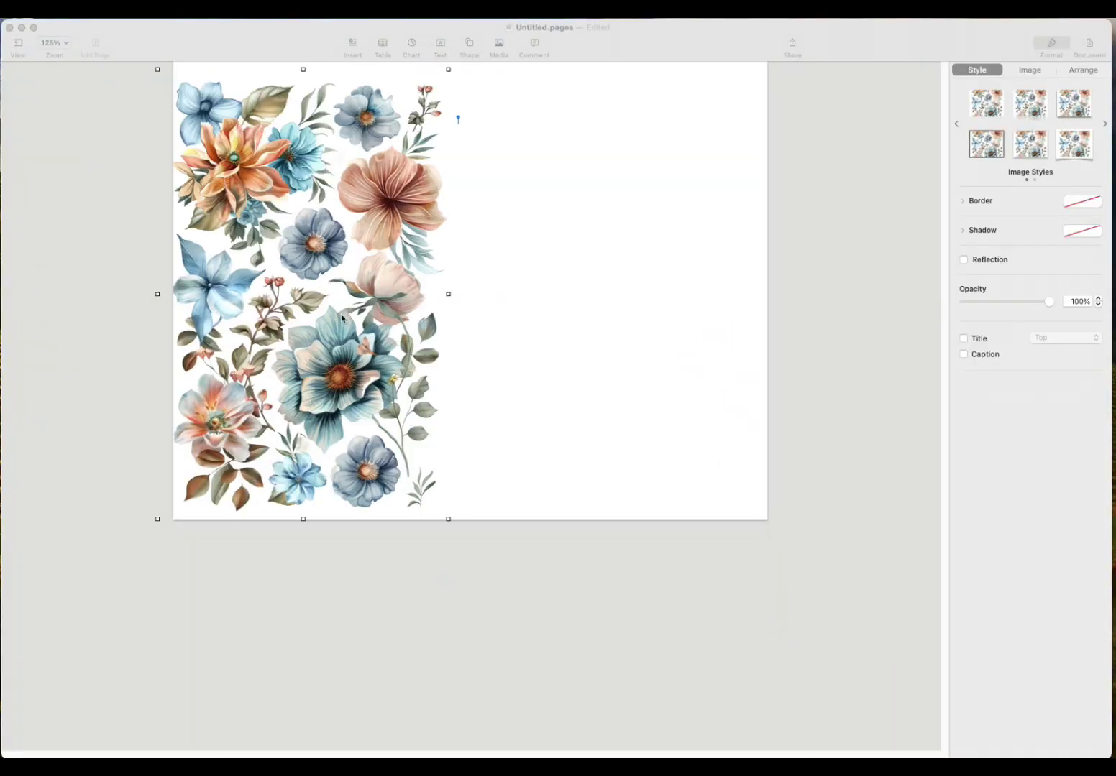
{"action": "left_click_drag", "start_coordinate": [421, 370], "coordinate": [386, 367]}
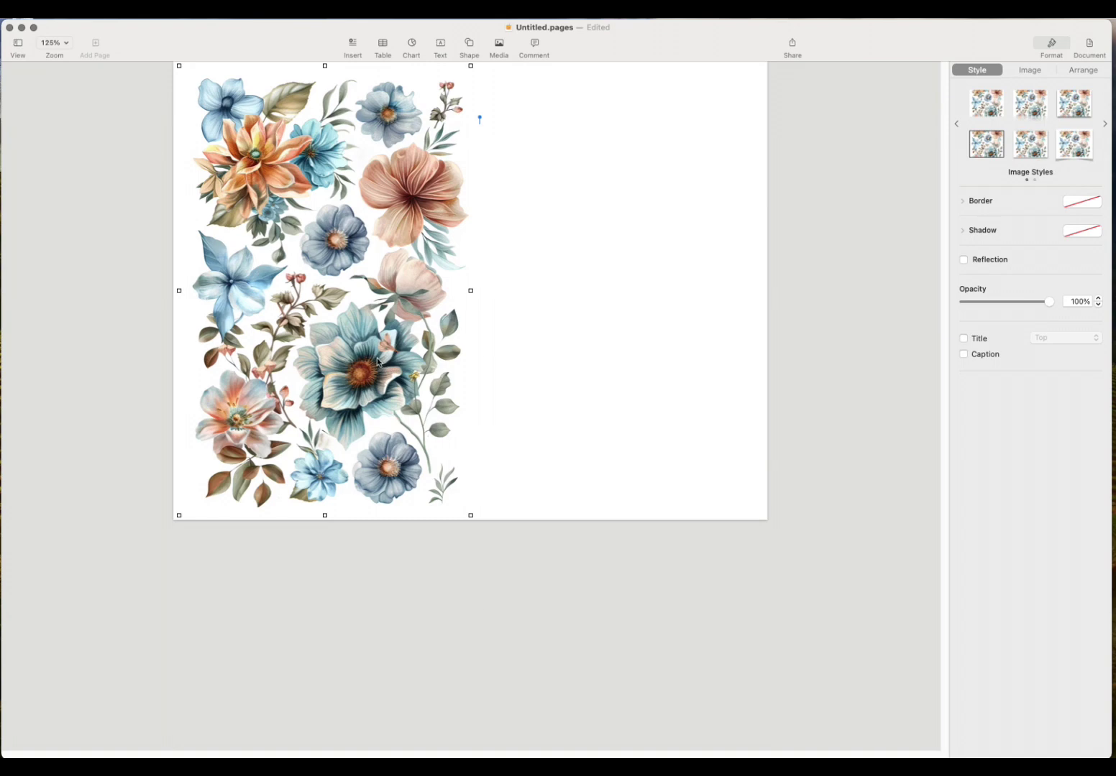
{"action": "right_click", "coordinate": [379, 363]}
{"action": "left_click", "coordinate": [409, 446]}
{"action": "left_click", "coordinate": [546, 421]}
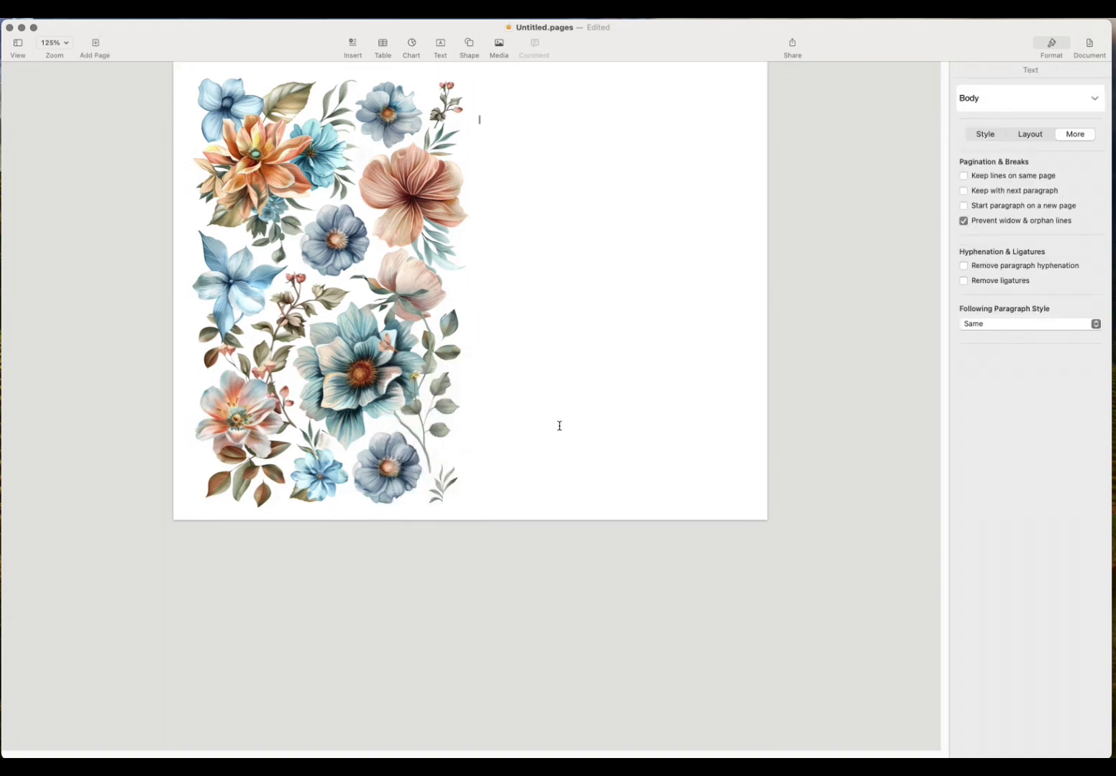
{"action": "right_click", "coordinate": [548, 405]}
{"action": "left_click", "coordinate": [568, 432]}
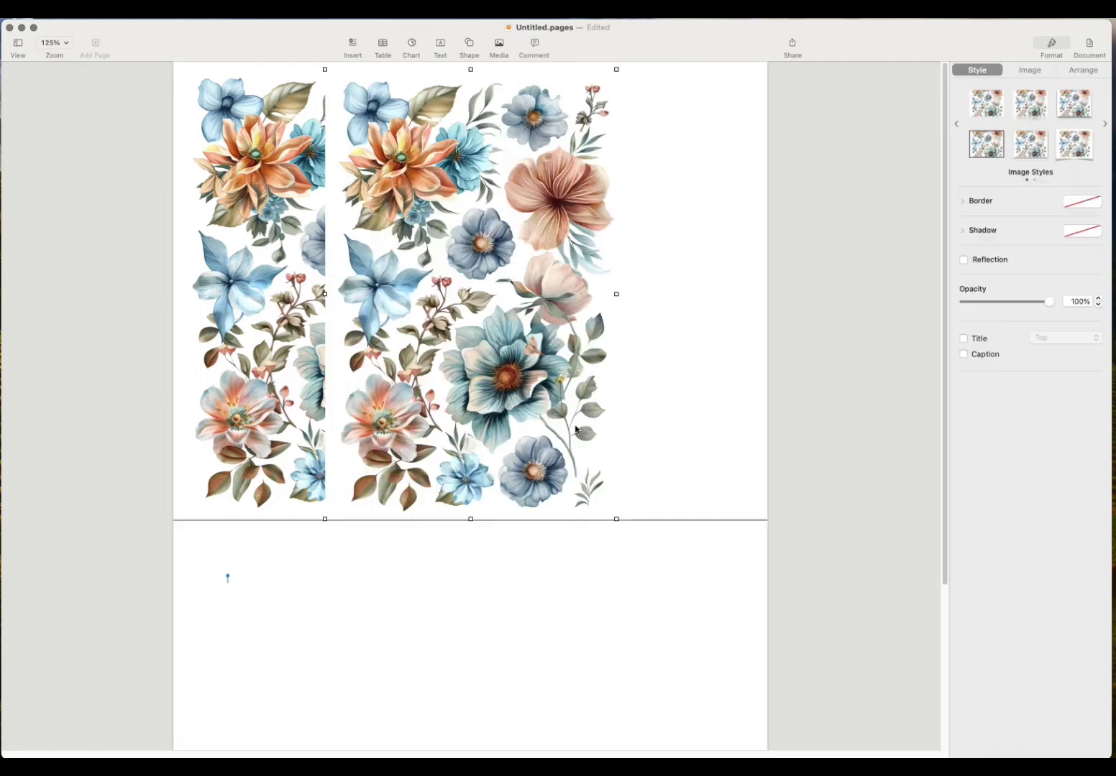
{"action": "left_click_drag", "start_coordinate": [523, 432], "coordinate": [656, 435]}
Step: Shrink both flower images to matching sizes and position the left one so white margins surround the pair
{"action": "left_click_drag", "start_coordinate": [466, 509], "coordinate": [431, 476]}
{"action": "left_click_drag", "start_coordinate": [376, 417], "coordinate": [402, 441]}
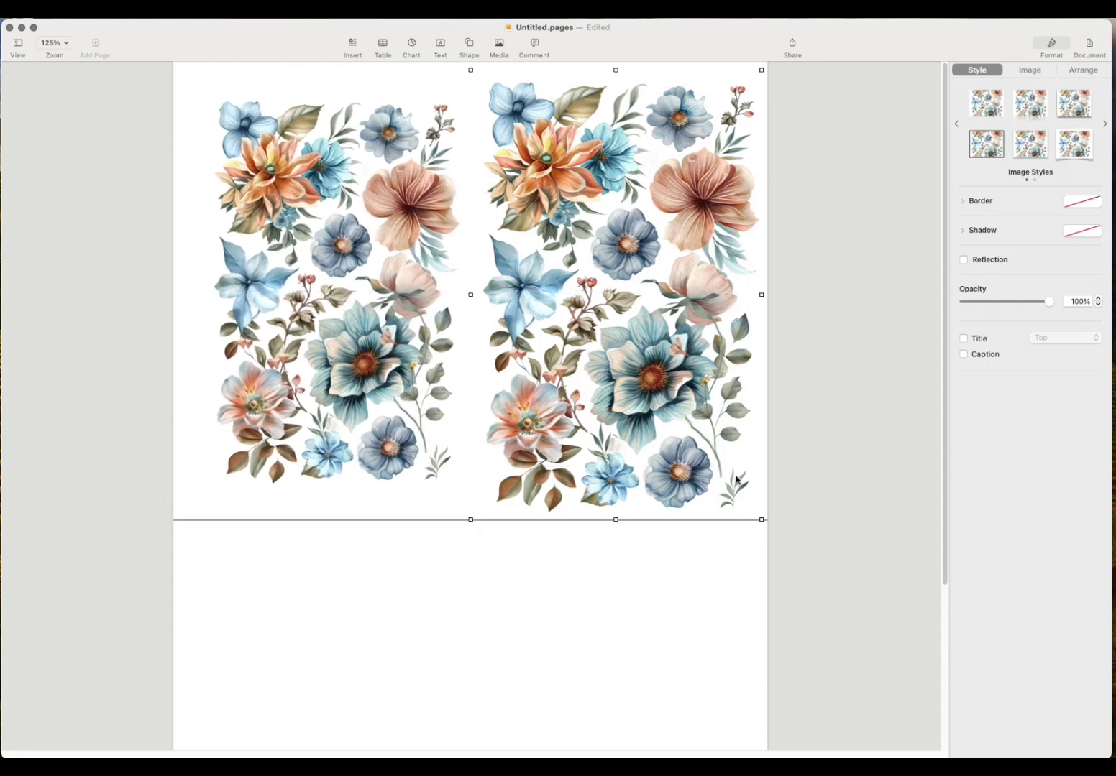
{"action": "left_click_drag", "start_coordinate": [758, 520], "coordinate": [663, 451]}
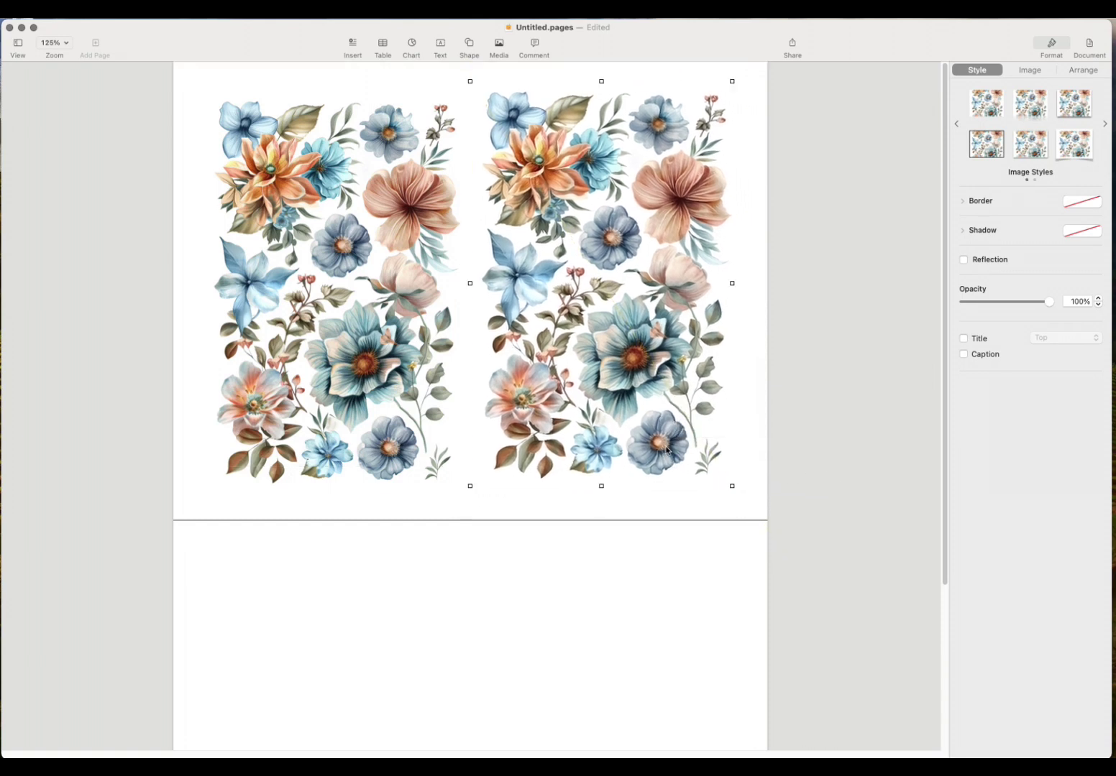
Step: Print one copy of only page 1, which holds the two flower images
{"action": "key", "text": "super+p"}
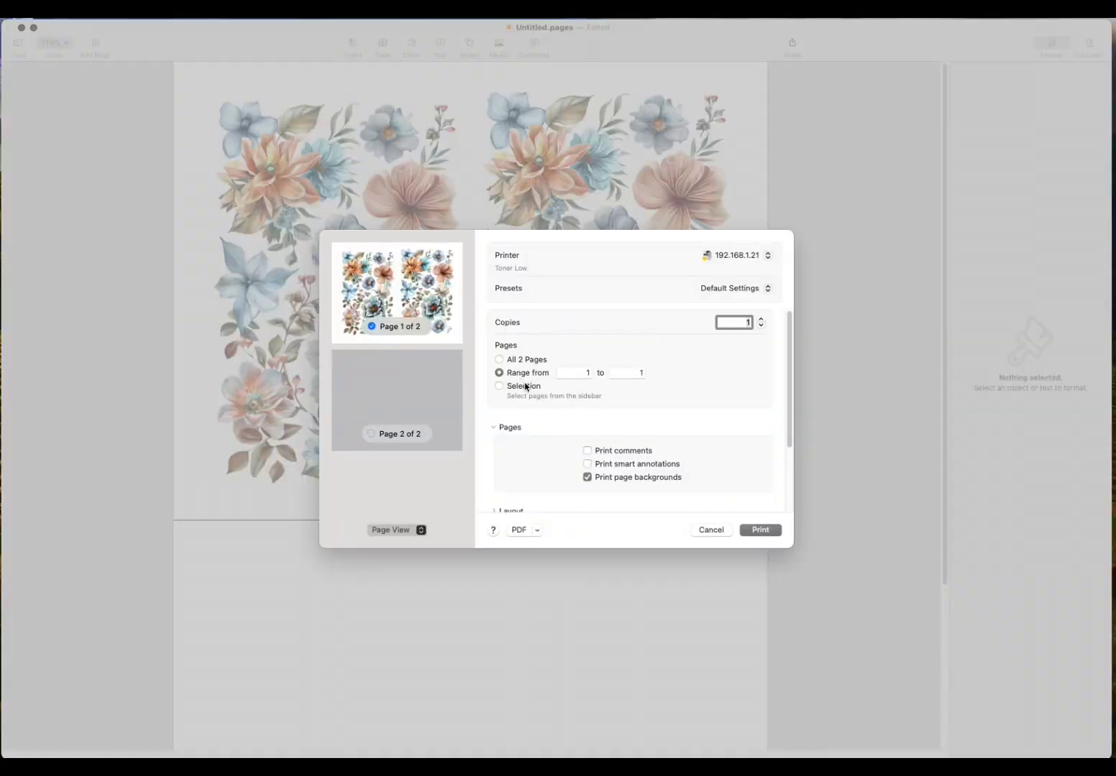
{"action": "left_click", "coordinate": [759, 531]}
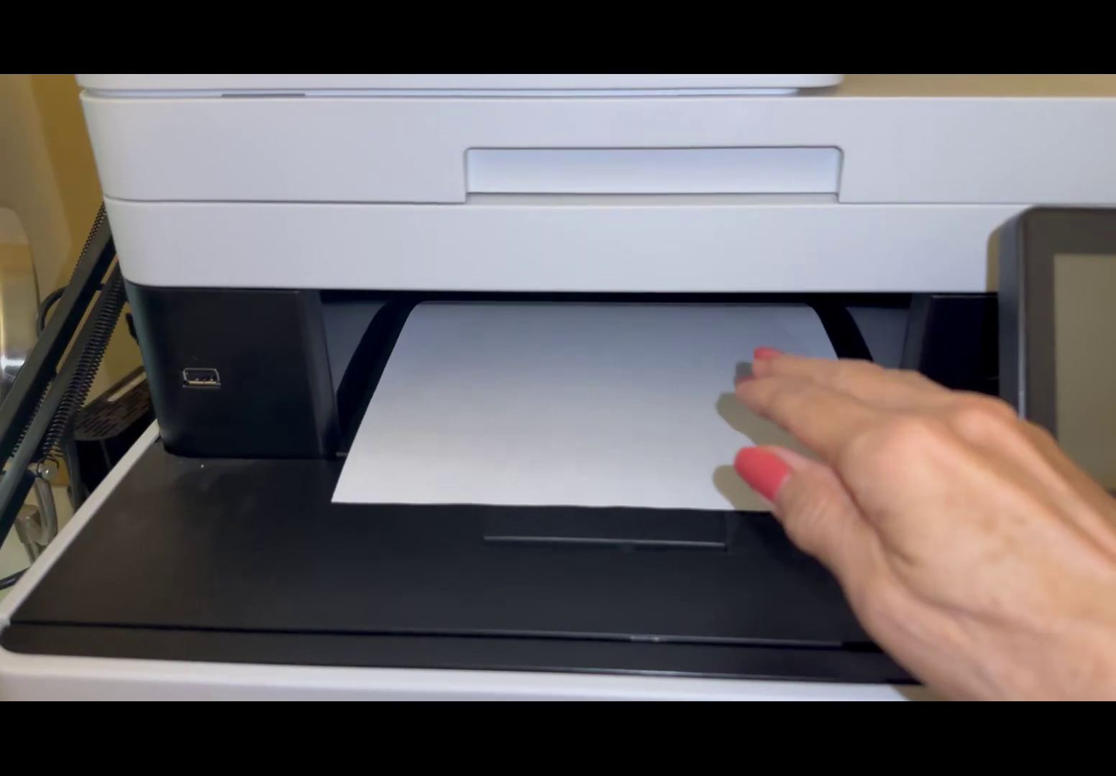